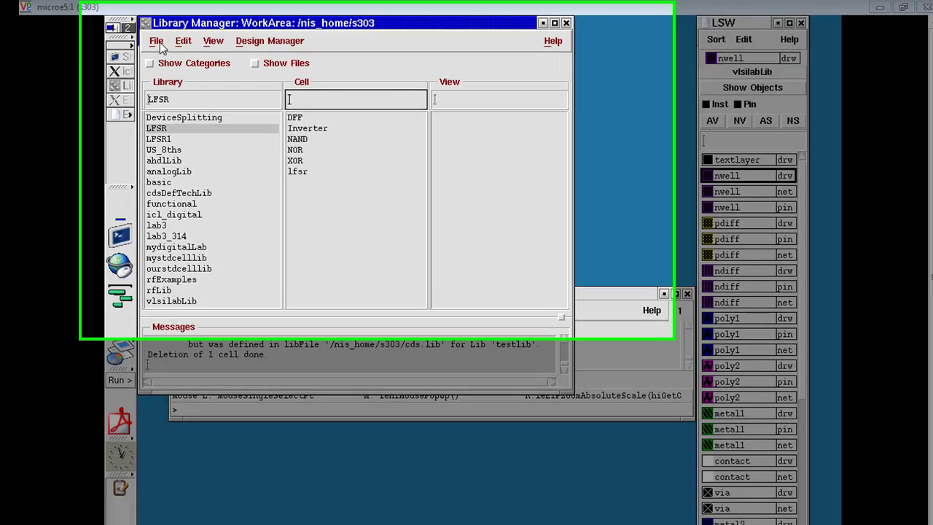
- Create a new cell view lfsr_test, view layout, in library LFSR with the Virtuoso tool
left_click(161, 39)
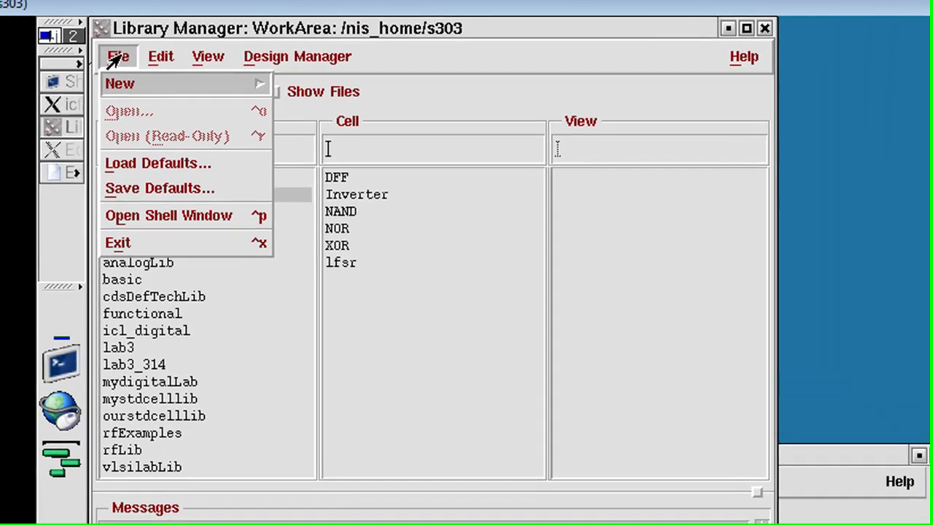
mouse_move(160, 57)
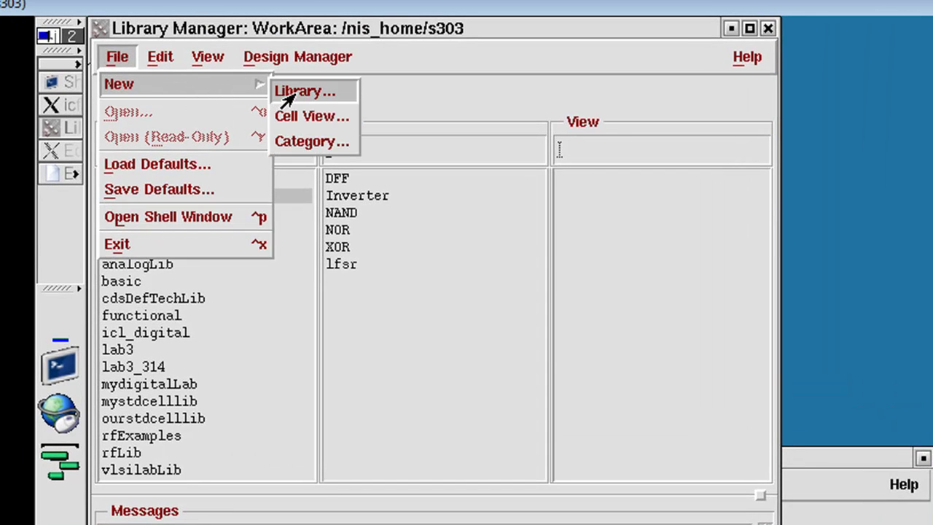
left_click(299, 116)
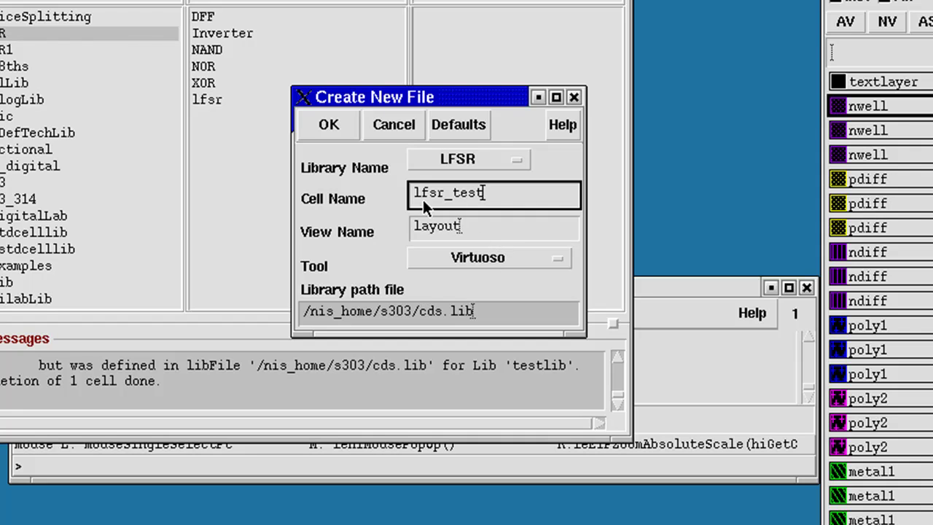
left_click(478, 259)
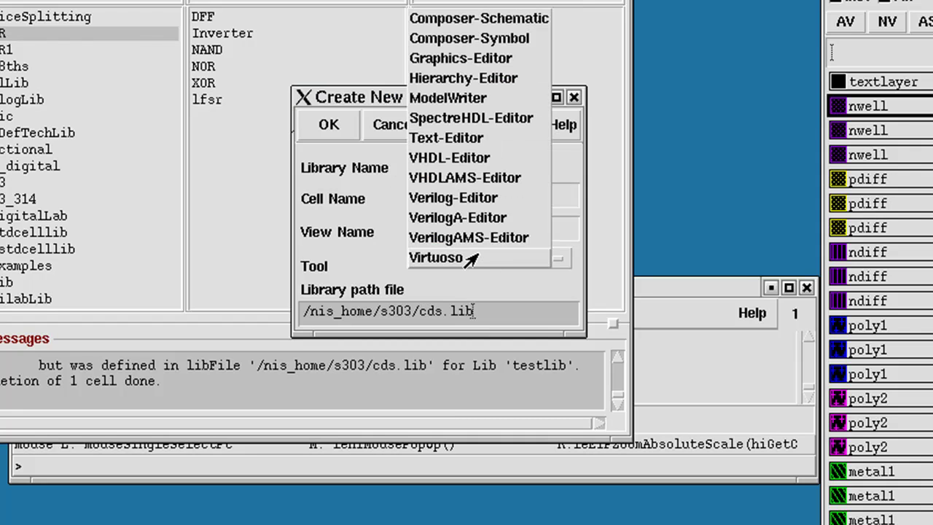
left_click(465, 255)
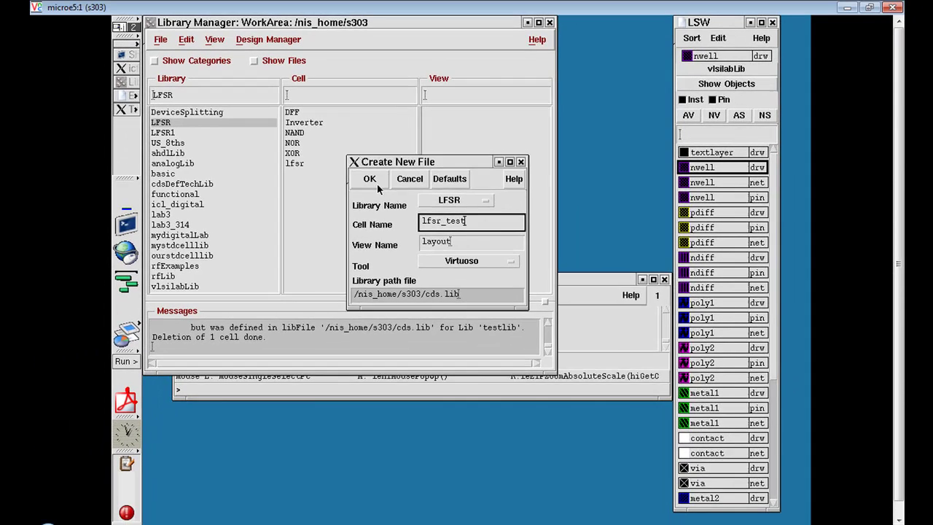
- Confirm the lfsr_test layout, maximize its window, and choose the LFSR DFF cell to place
left_click(328, 124)
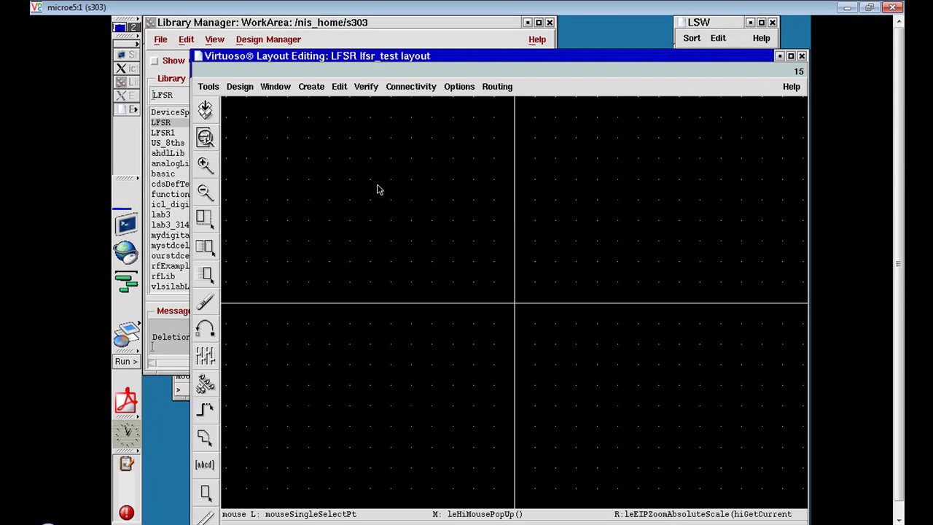
left_click(790, 56)
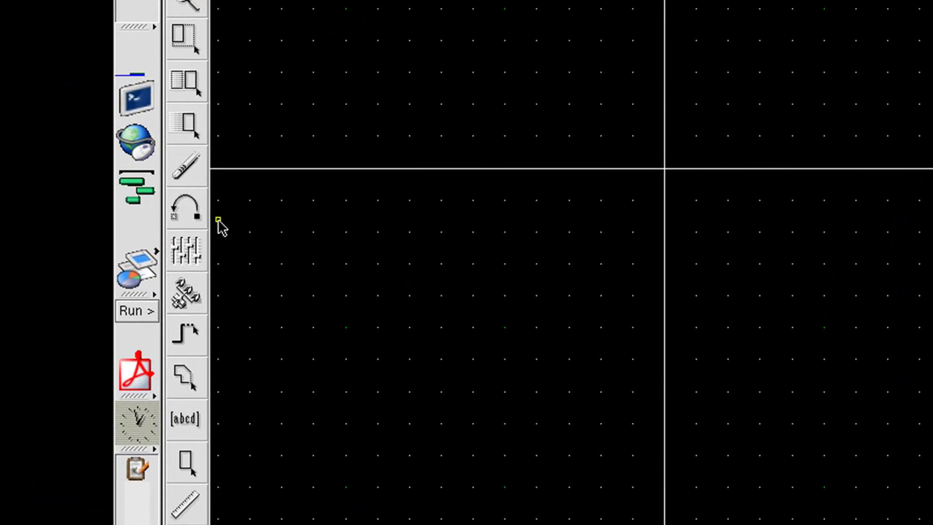
left_click(78, 345)
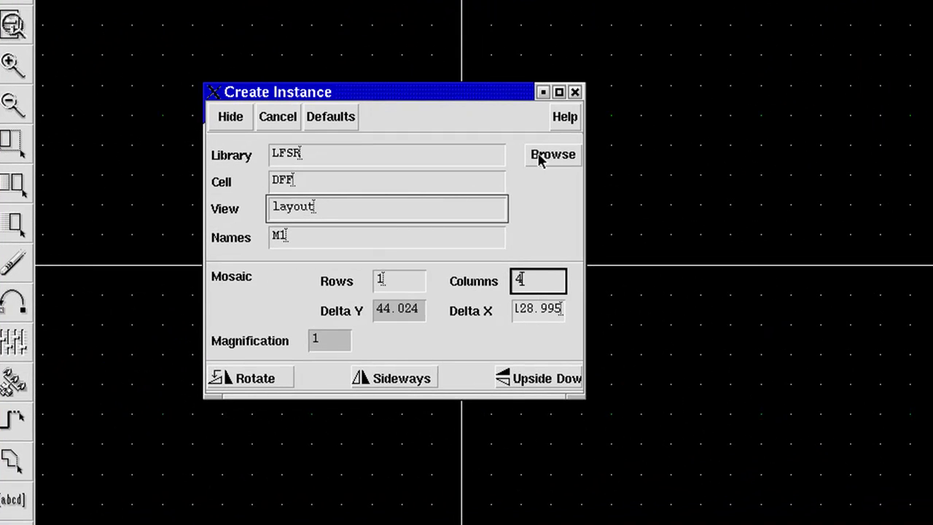
left_click(540, 156)
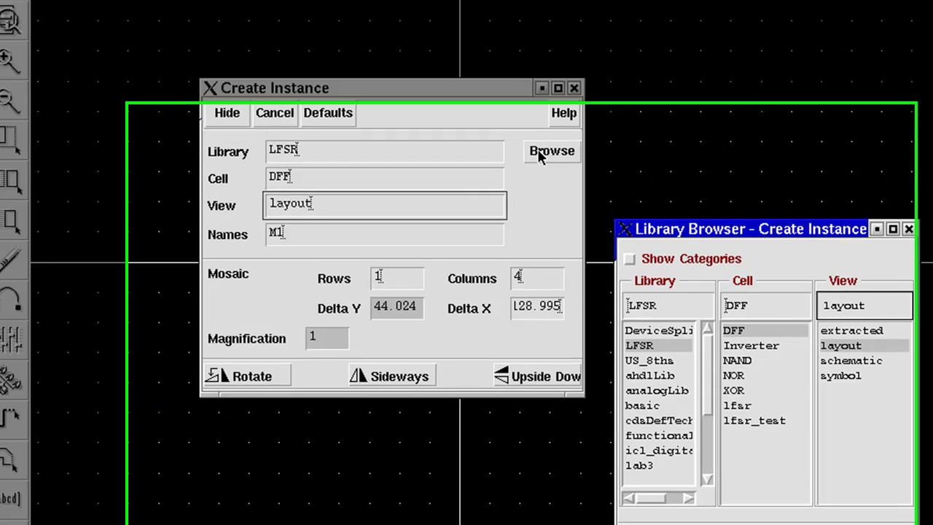
left_click(723, 271)
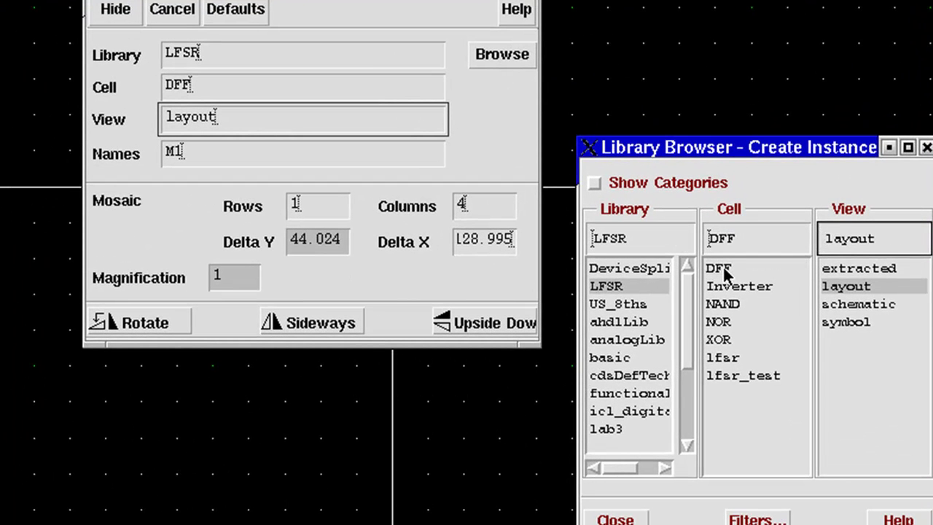
left_click(724, 271)
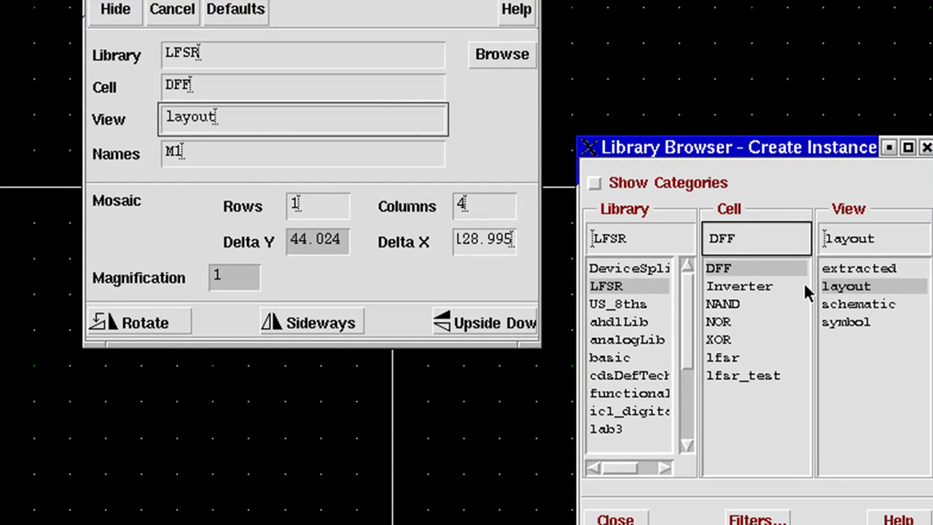
- Place the DFF layout view as a 1-row, 4-column array in the canvas
left_click(831, 288)
left_click(830, 288)
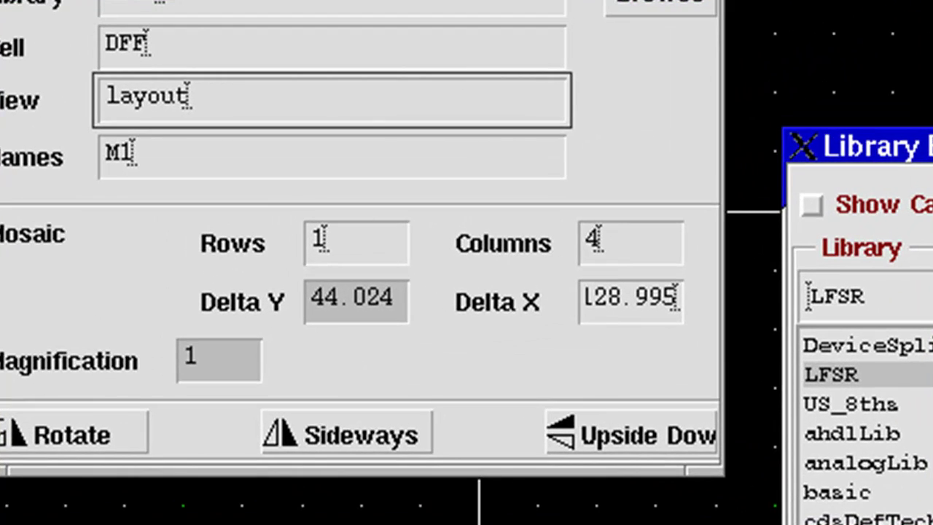
left_click(650, 251)
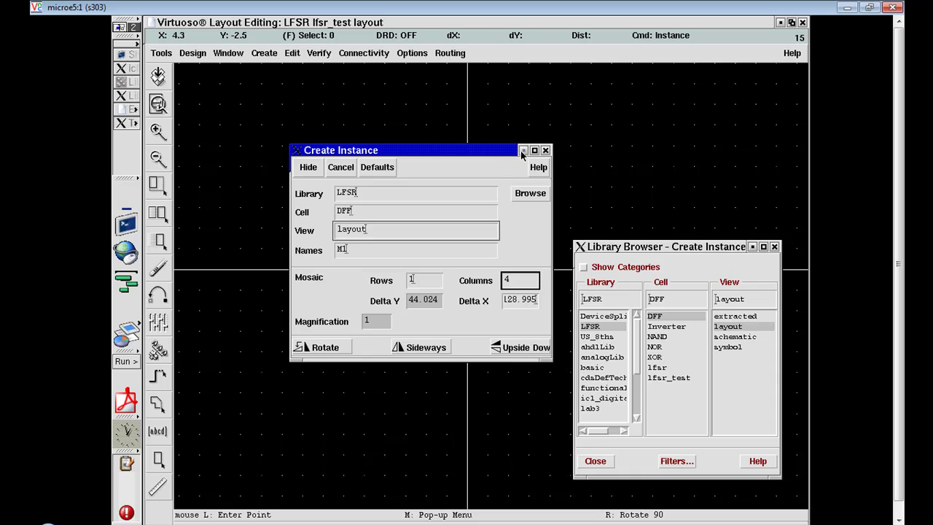
left_click(523, 151)
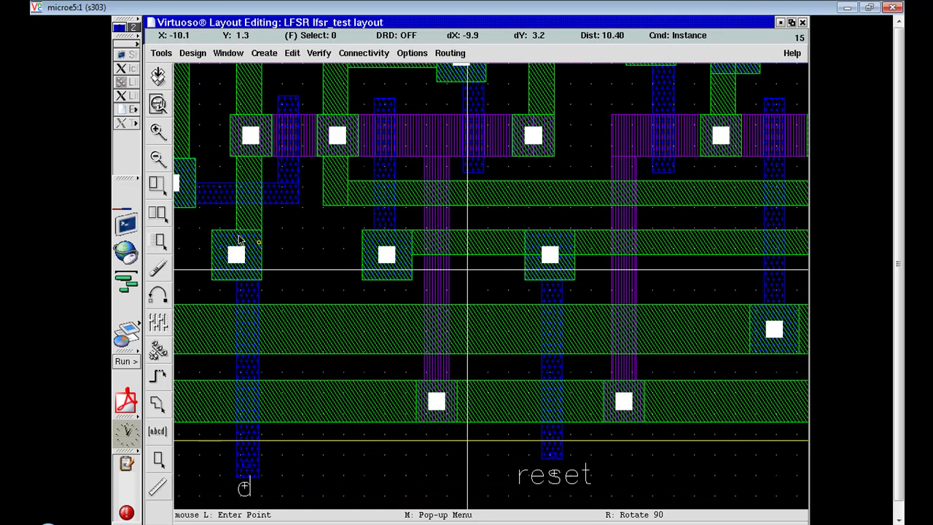
left_click(161, 106)
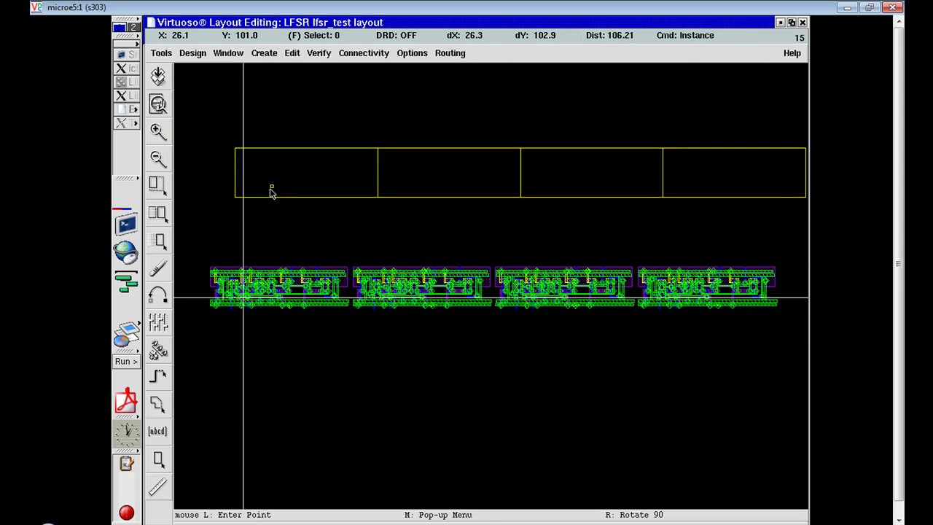
key("Escape")
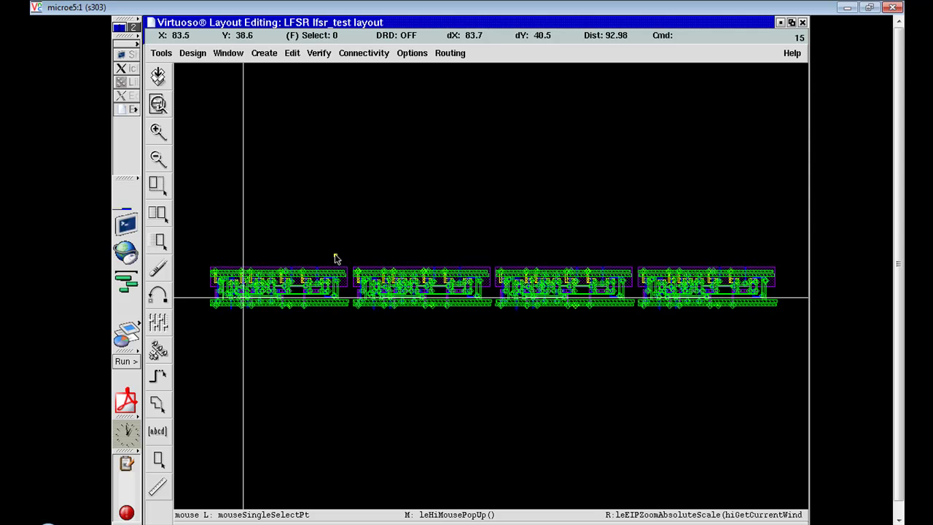
- Zoom into the vdd!/clk_ gap and set up the Rectangle tool on metal1 drw
key("z")
left_click(335, 255)
left_click(362, 316)
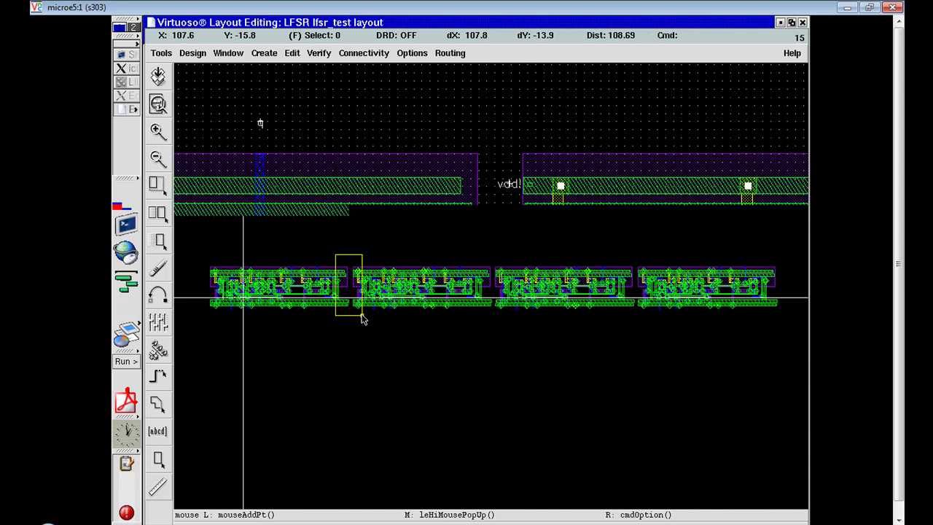
key("z")
left_click(445, 142)
left_click(537, 250)
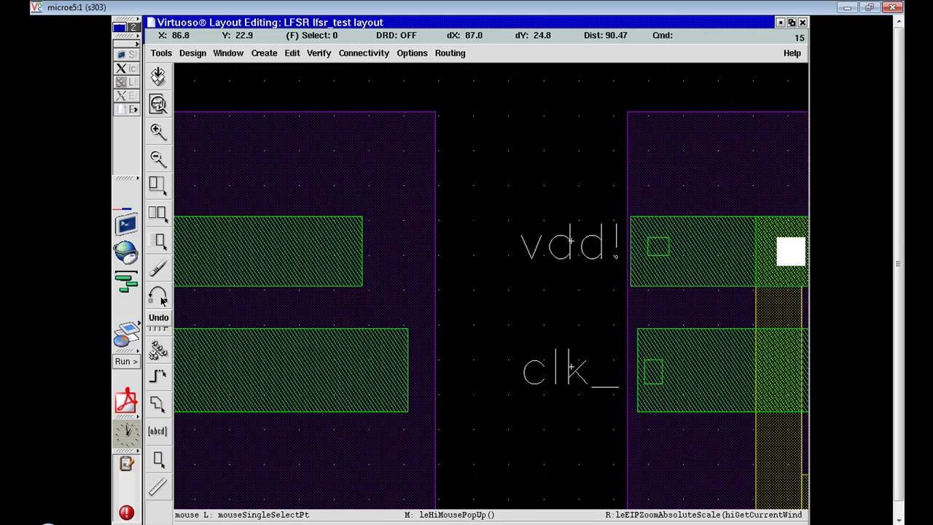
left_click(159, 459)
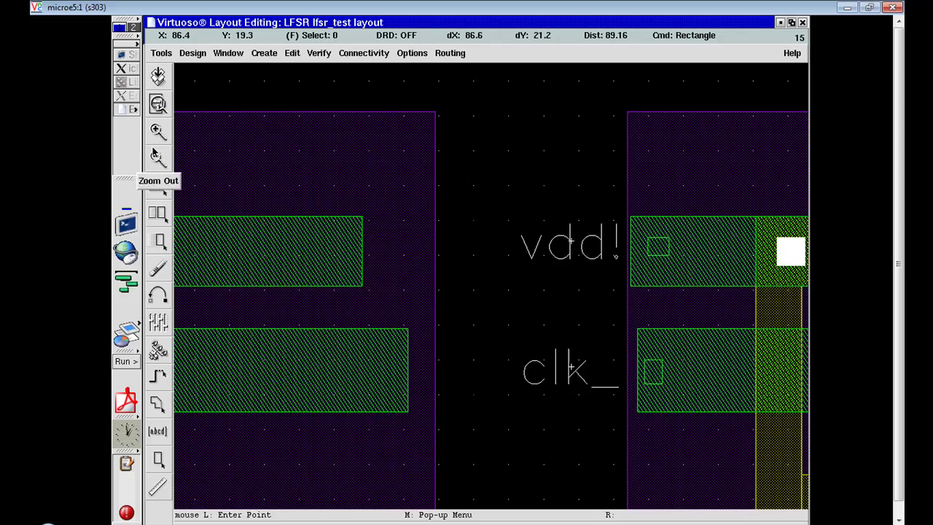
left_click(136, 109)
left_click(139, 107)
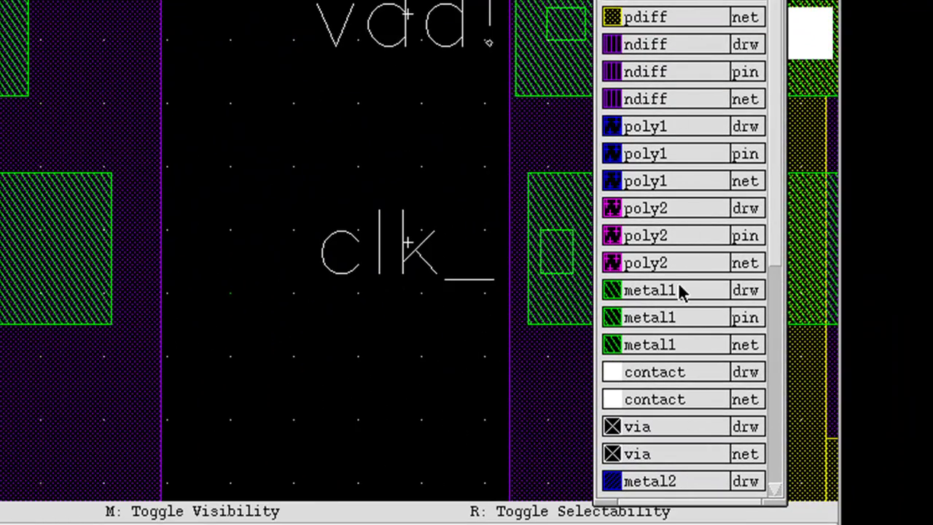
left_click(679, 285)
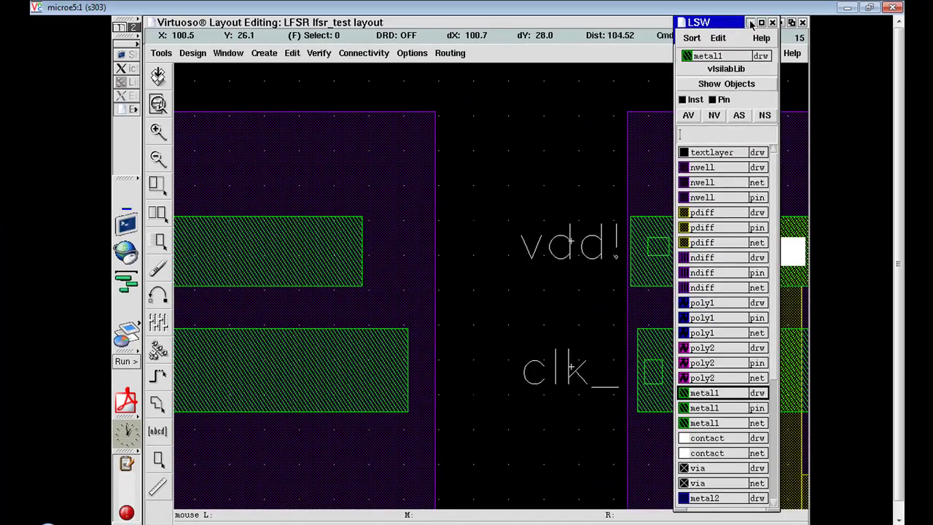
left_click(751, 24)
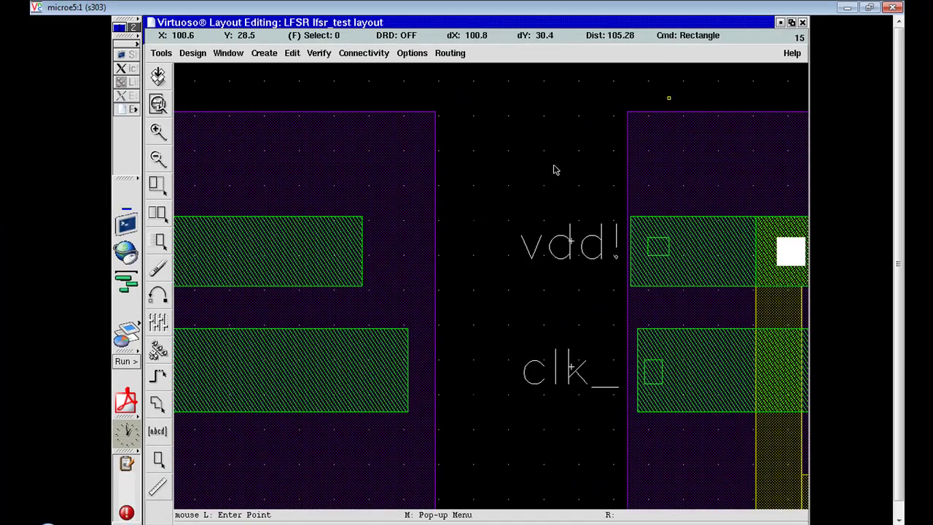
- Draw metal1 rectangles bridging the vdd! strips and the clk_ strips across the gap
left_click(362, 218)
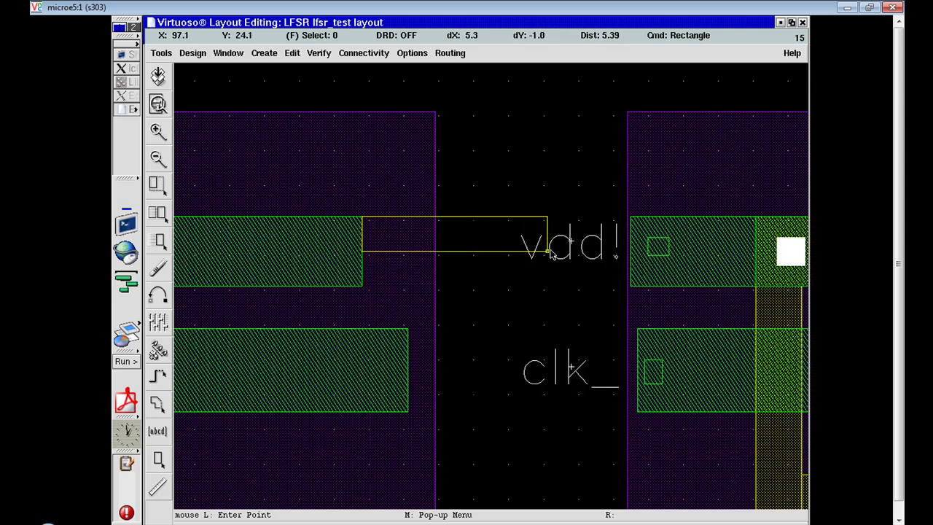
left_click(628, 286)
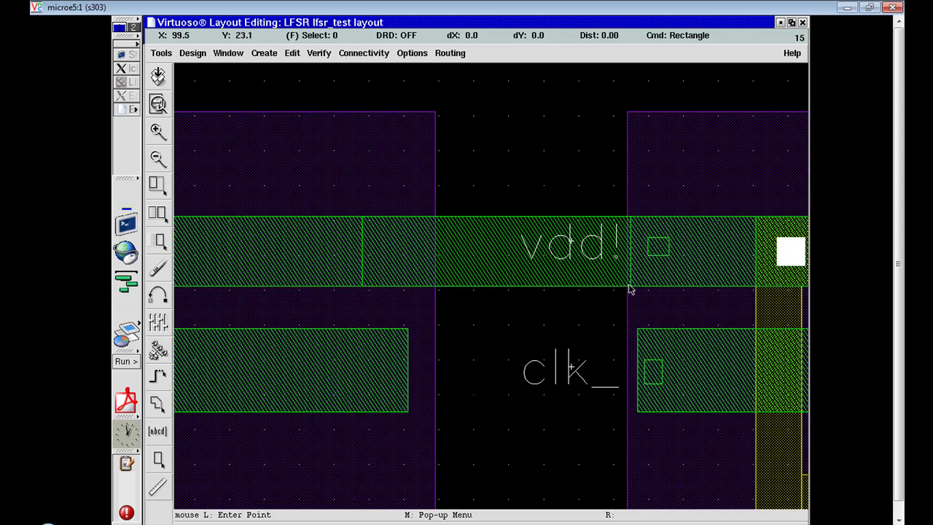
left_click(408, 330)
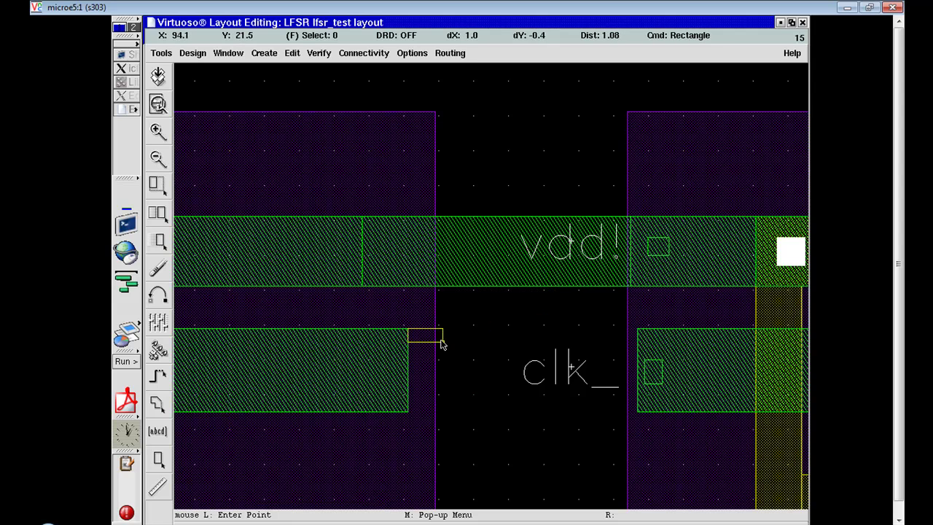
left_click(636, 412)
- Zoom onto the clk/gnd! gap and draw rectangles closing both rail breaks
left_click(159, 159)
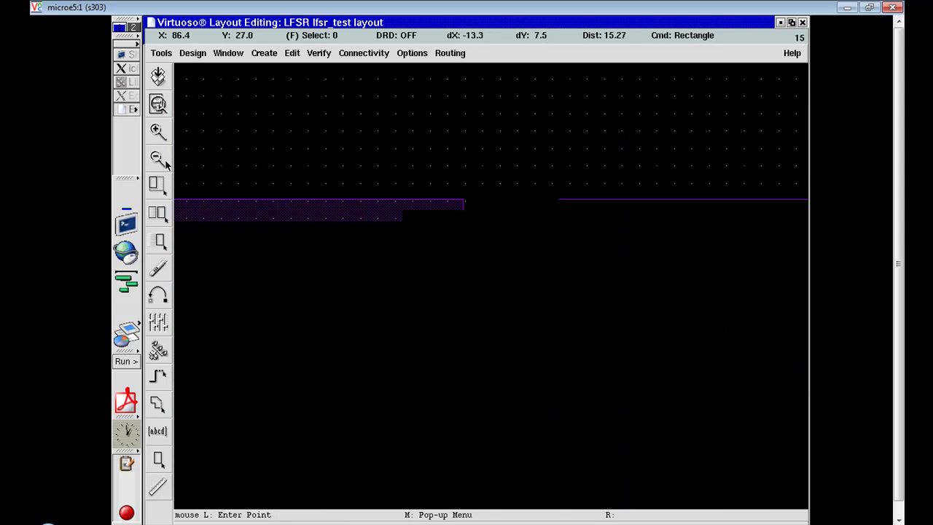
left_click(166, 164)
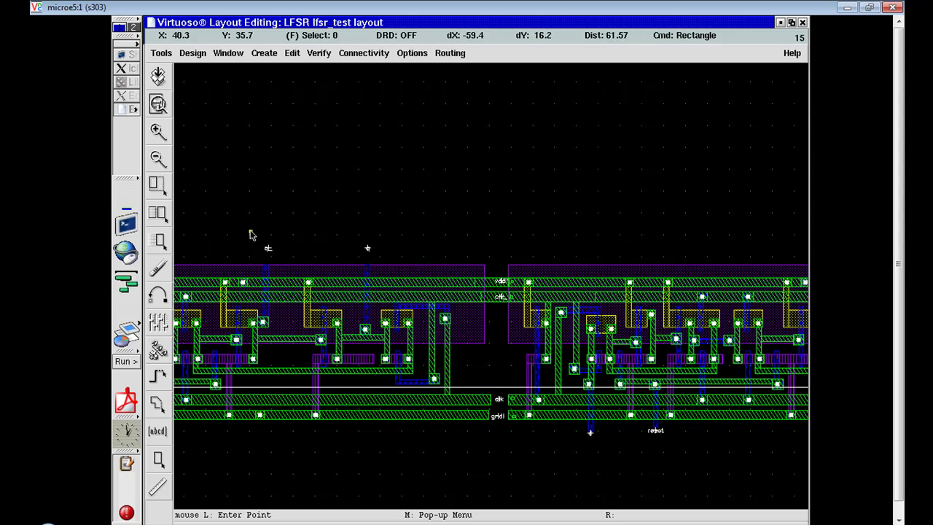
key("z")
left_click(480, 380)
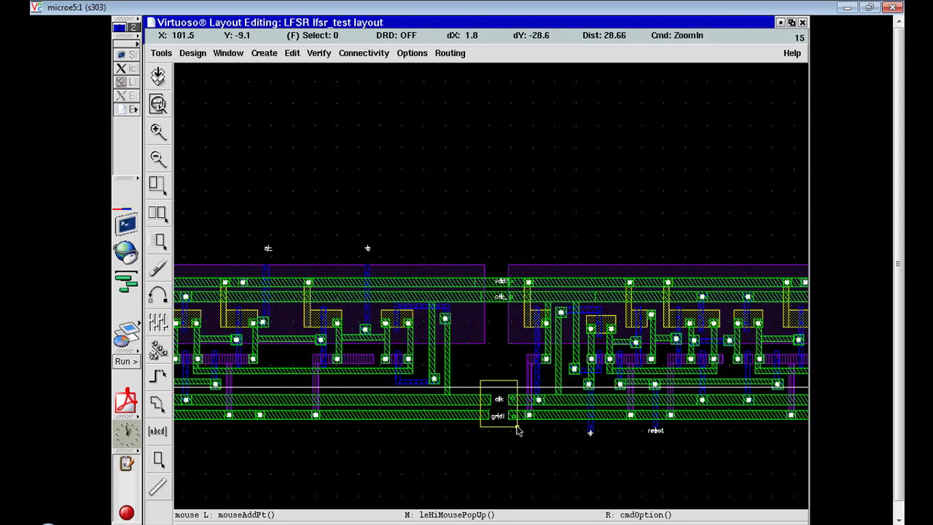
left_click(514, 424)
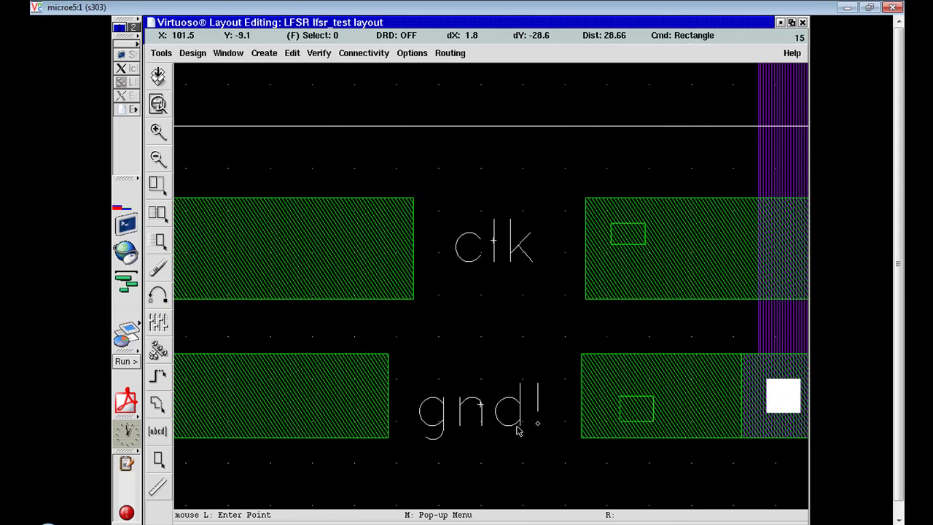
left_click(413, 197)
left_click(587, 299)
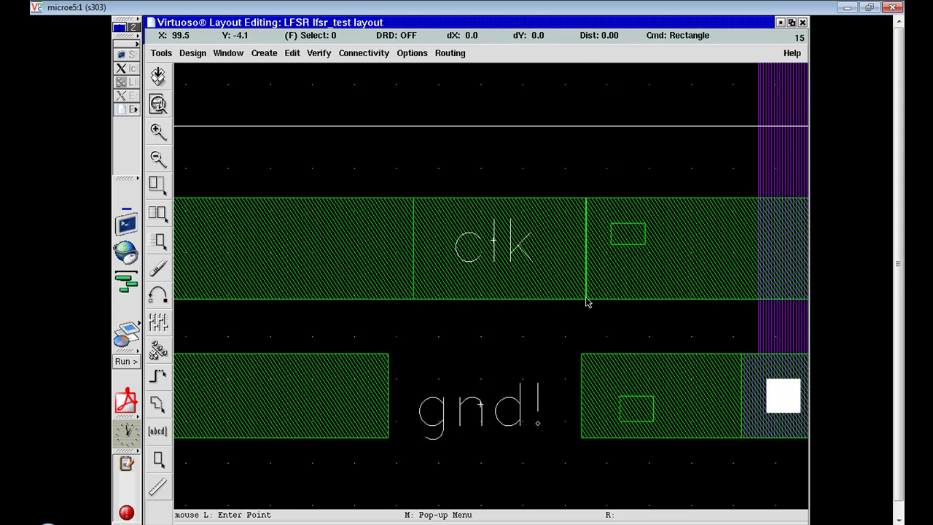
left_click(387, 354)
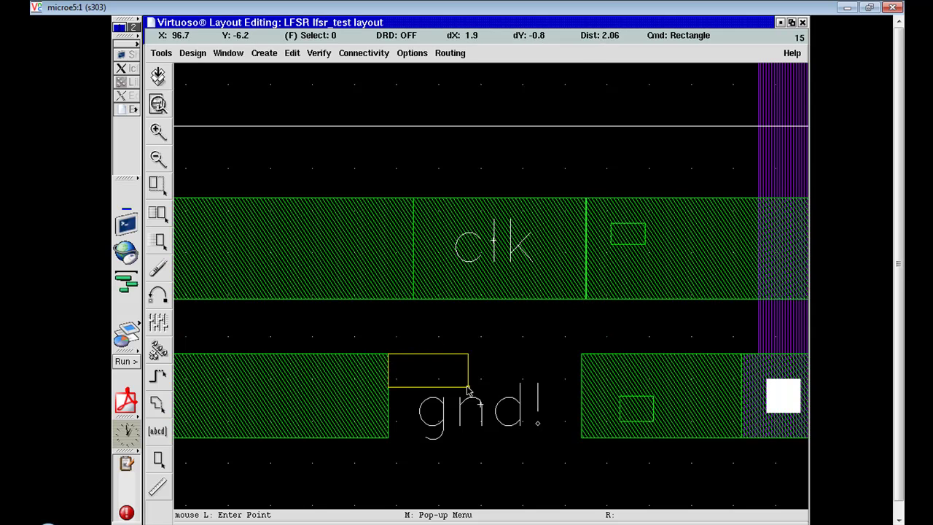
left_click(581, 437)
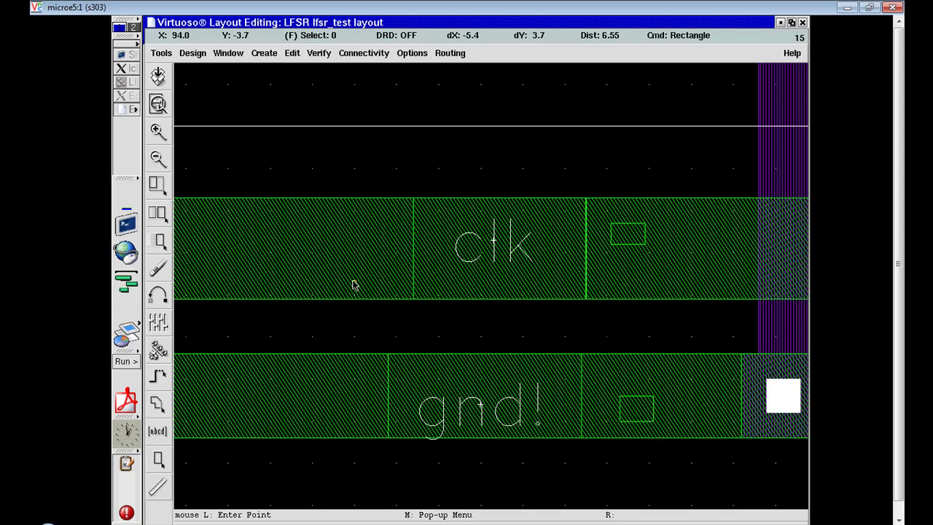
- Zoom back out, then close in on the gap between the neighbouring n-wells
left_click(157, 158)
left_click(158, 158)
left_click(158, 157)
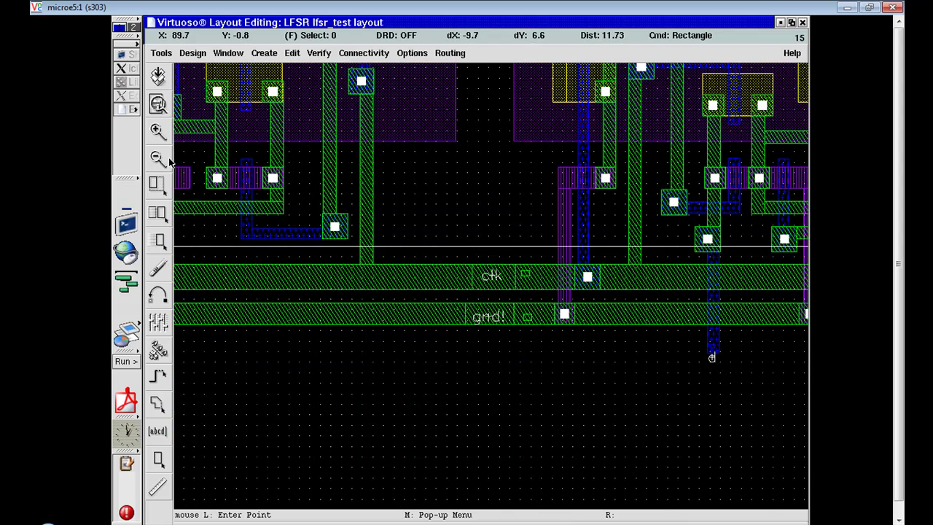
key("z")
left_click(455, 113)
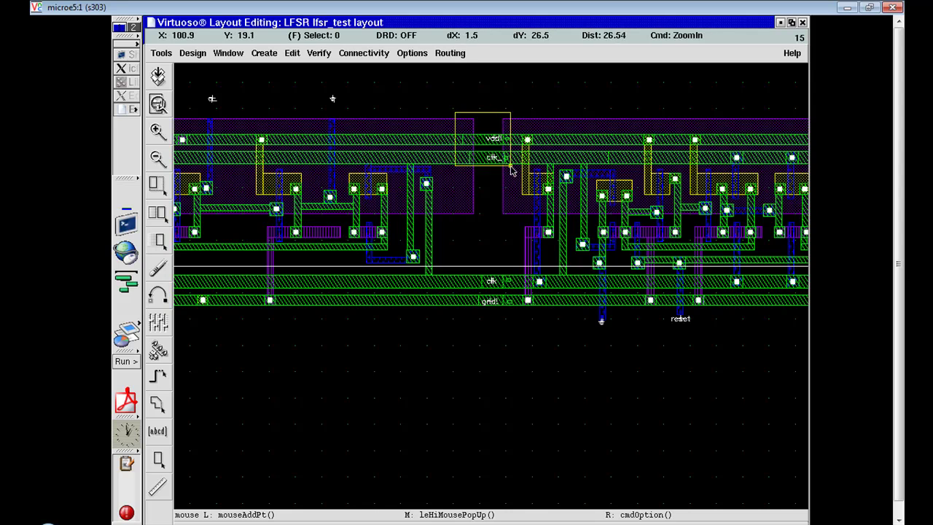
left_click(508, 222)
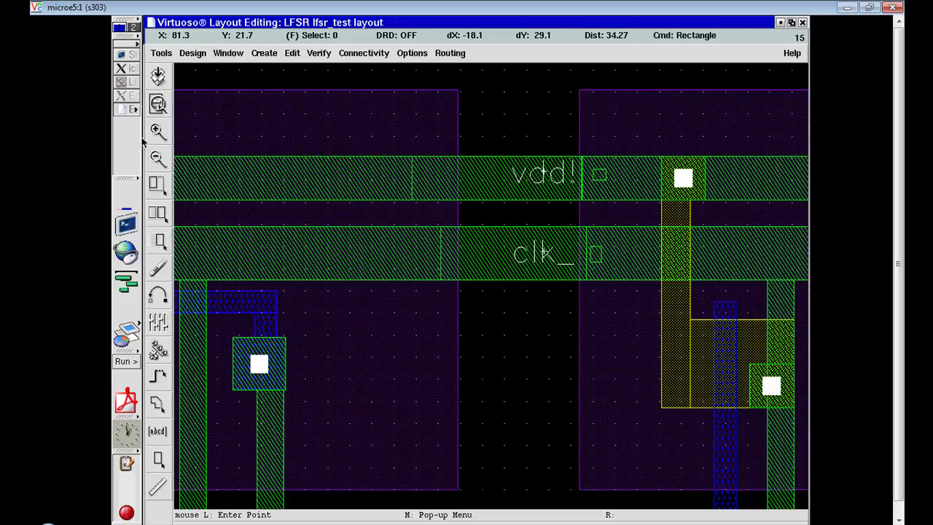
- Draw an nwell drw rectangle spanning the gap between the two DFF n-well regions
left_click(136, 109)
left_click(124, 100)
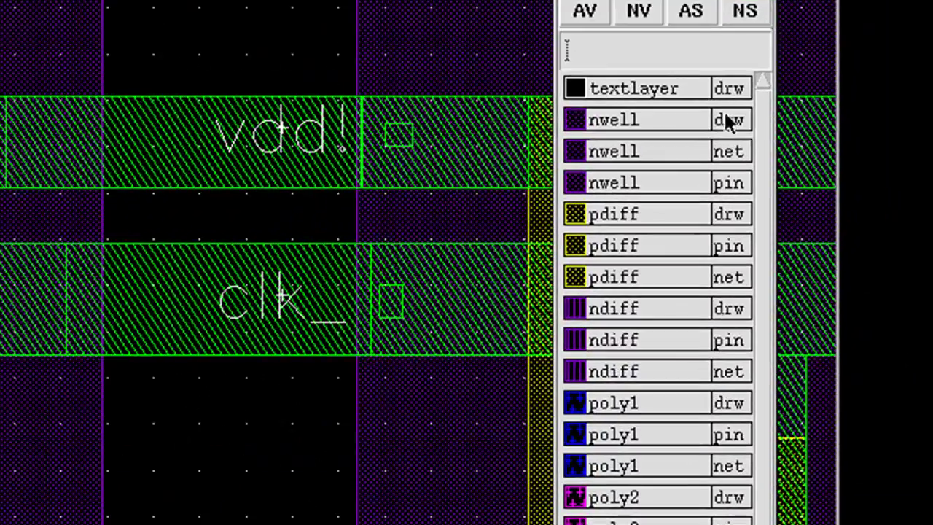
left_click(700, 121)
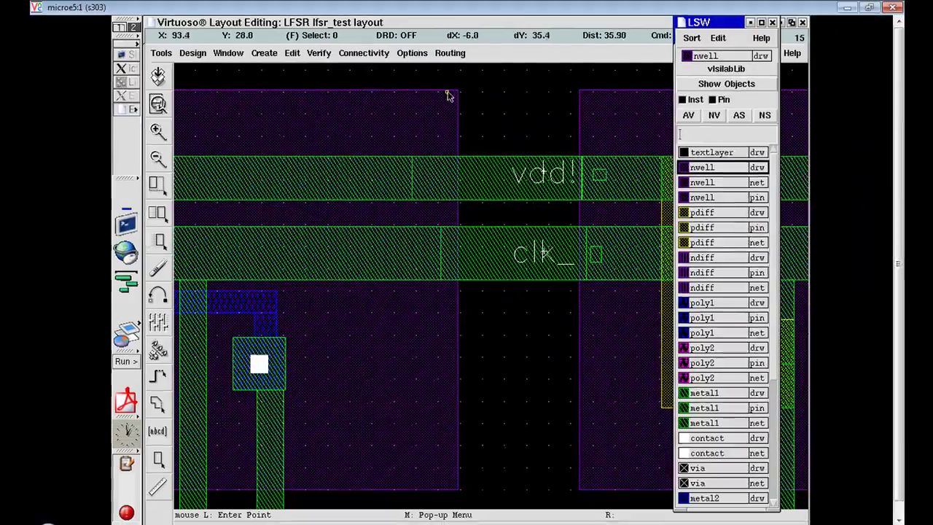
key("r")
left_click(457, 89)
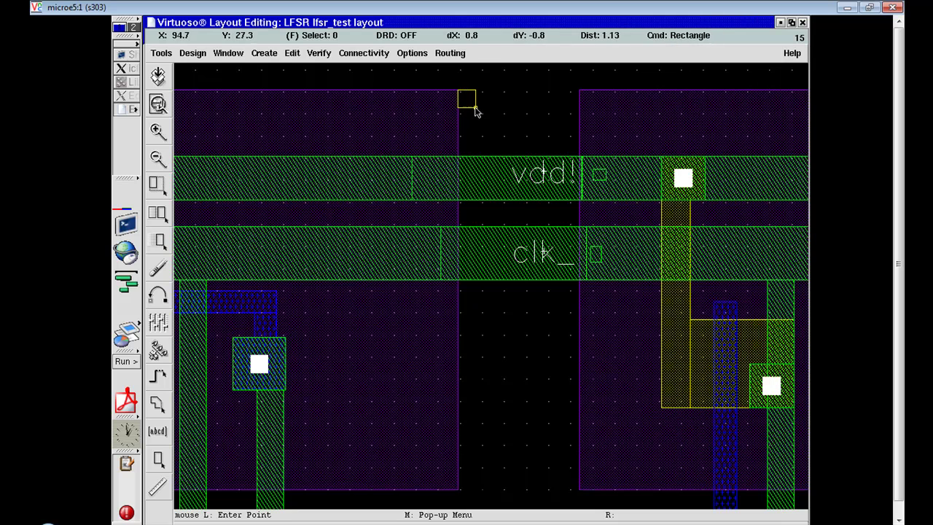
left_click(578, 489)
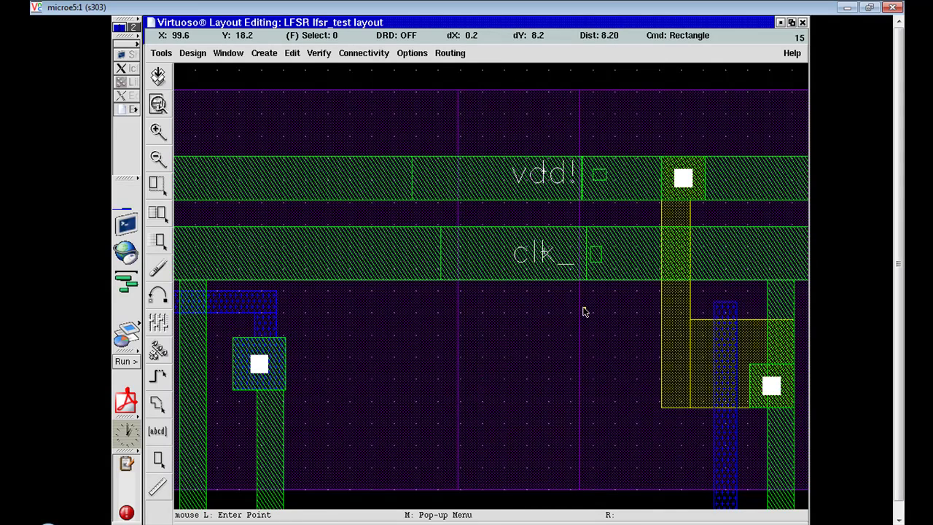
key("Escape")
- Fit the whole layout in view, then zoom in on the right-end DFF cell
left_click(157, 105)
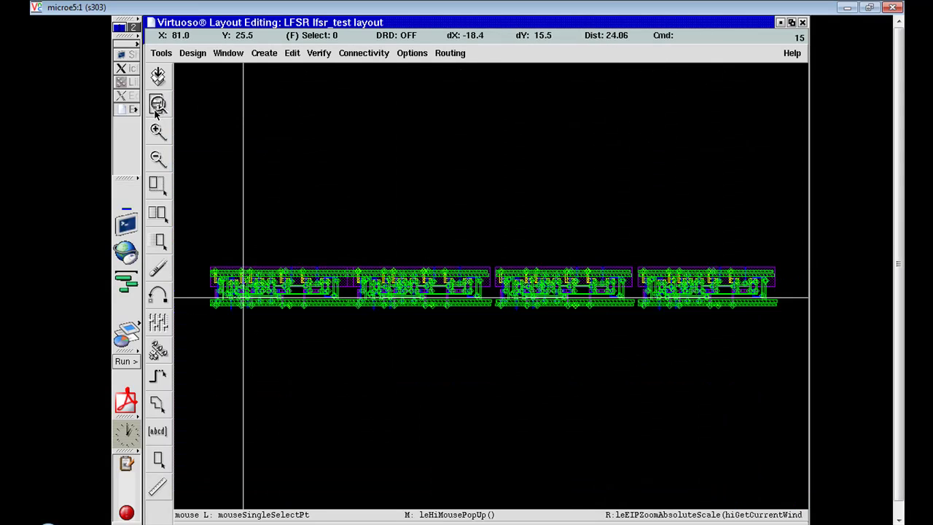
scroll(699, 290, "down", 1, "ctrl")
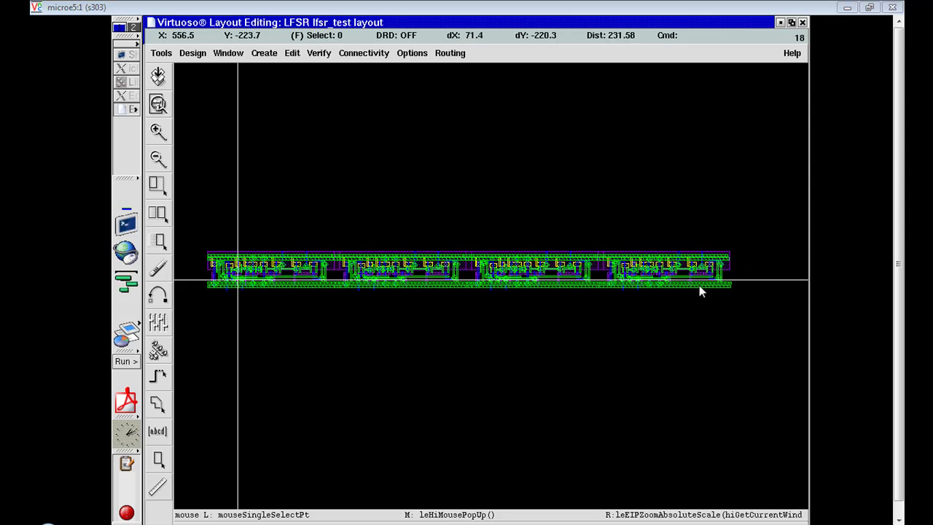
key("z")
left_click(708, 241)
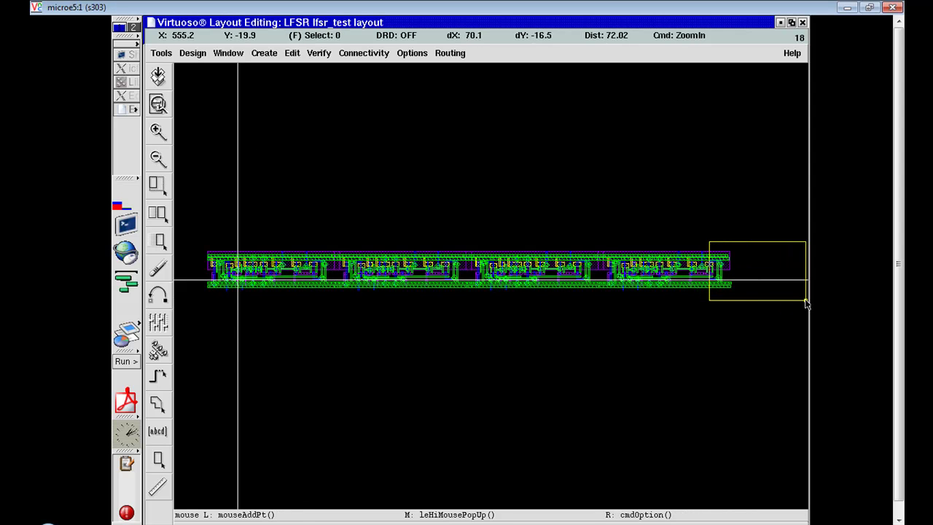
left_click(806, 303)
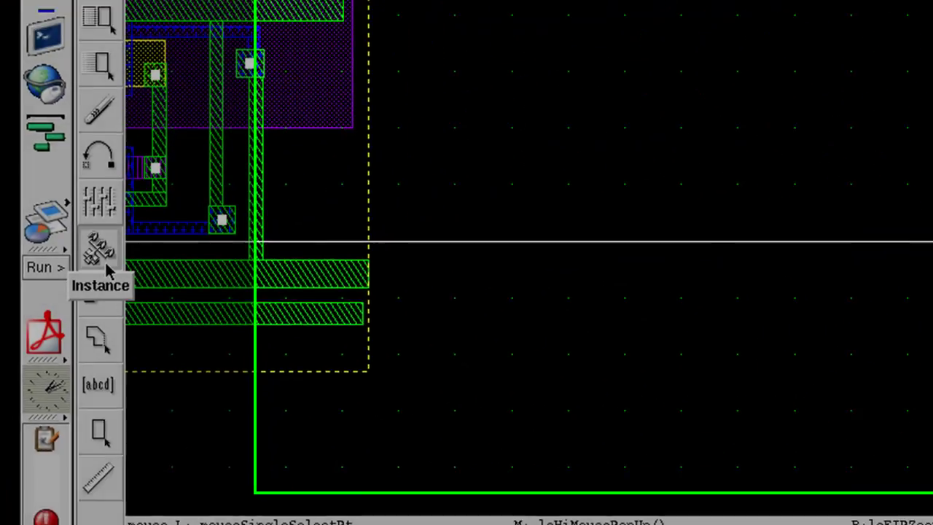
- Set up an instance of LFSR/XOR/layout with Columns 2 and begin positioning it
left_click(165, 330)
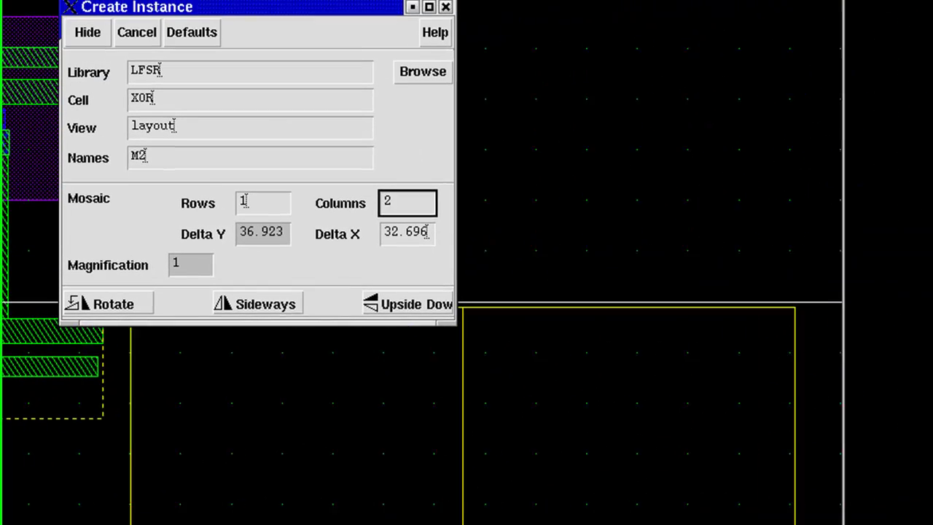
left_click(437, 75)
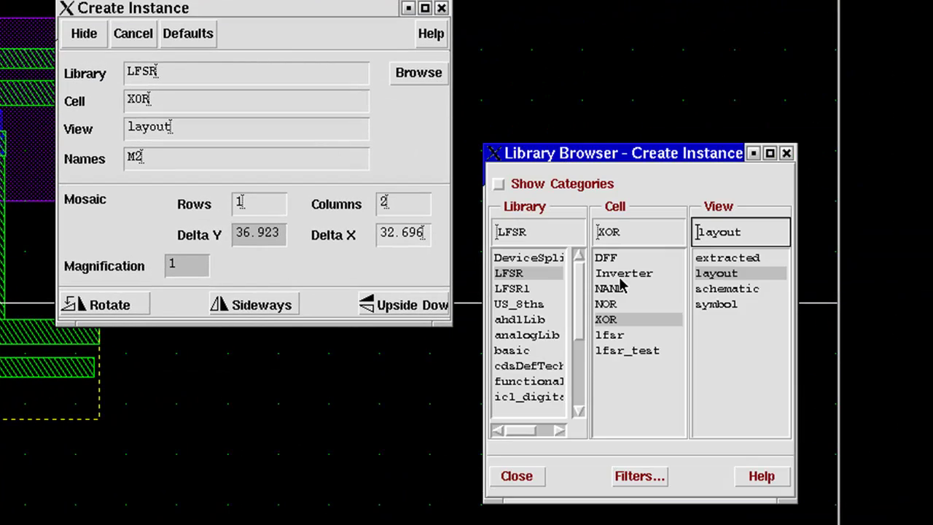
left_click(535, 273)
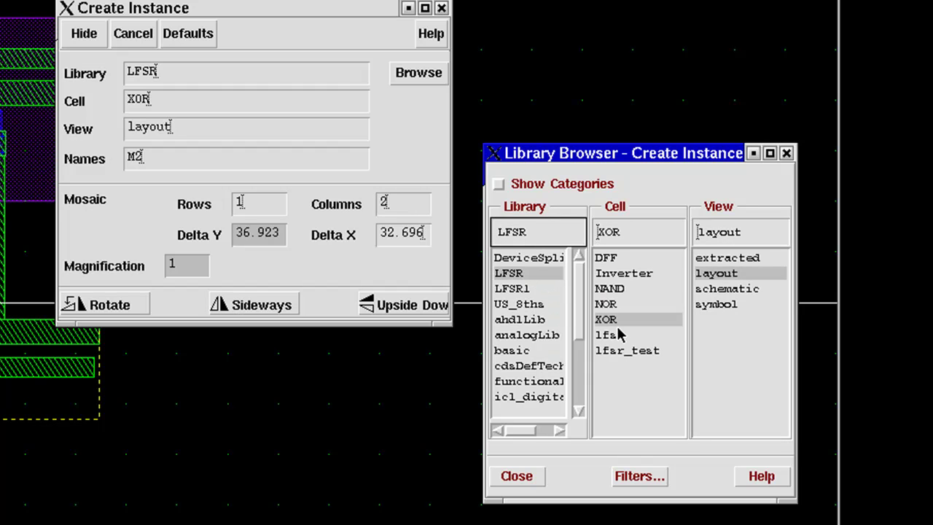
left_click(615, 319)
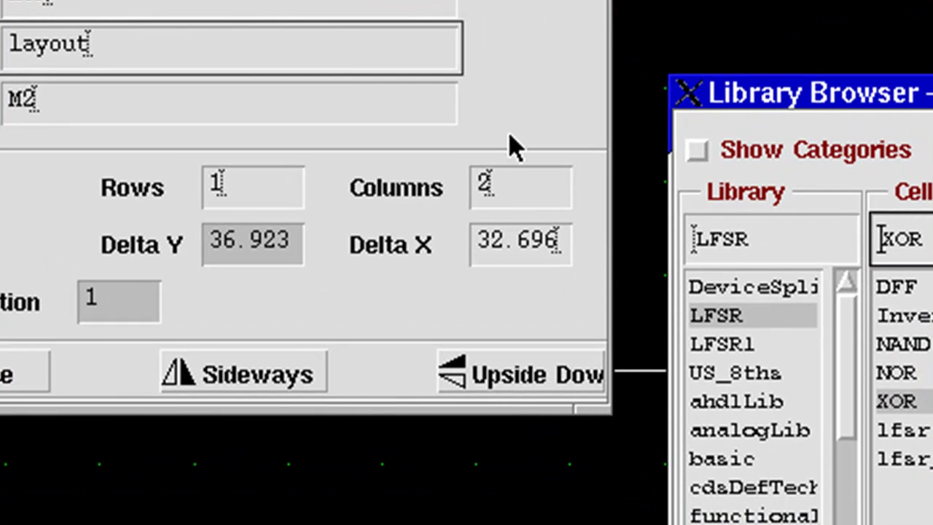
left_click(520, 191)
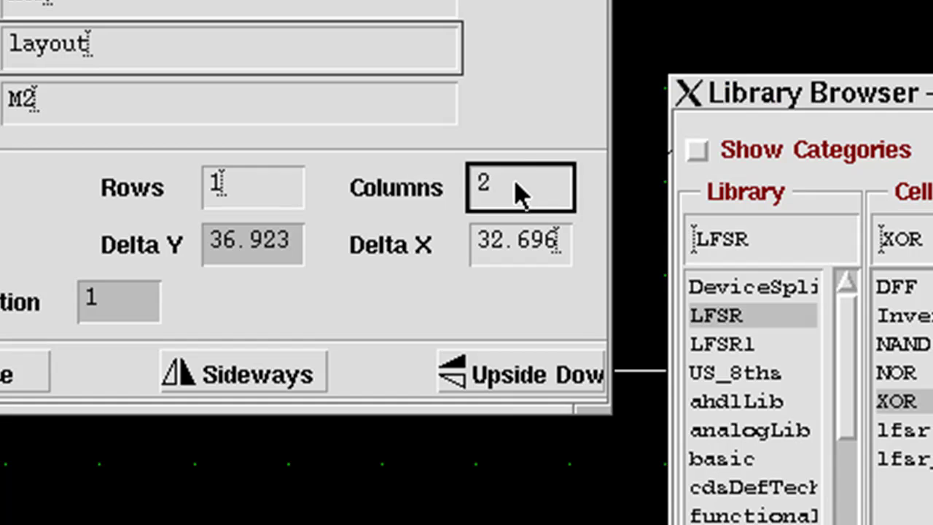
double_click(528, 179)
key("BackSpace")
type("2")
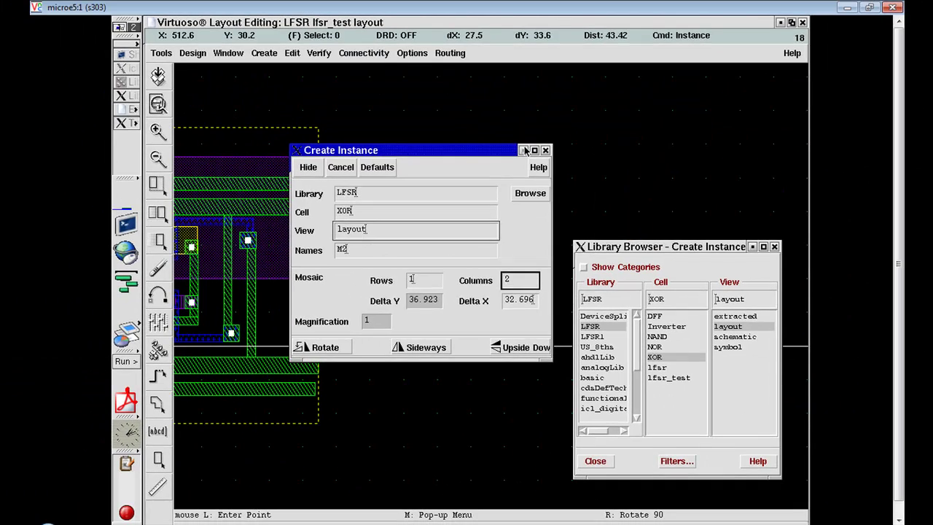
left_click(524, 151)
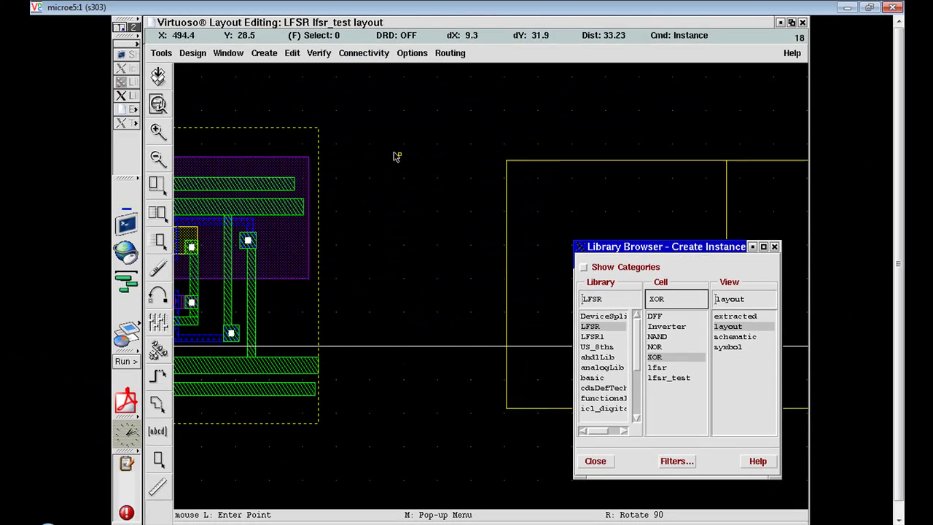
- Drop the XOR pair beside the flip-flops and rule the 2.70 gap from strip end to gate rail
left_click(211, 150)
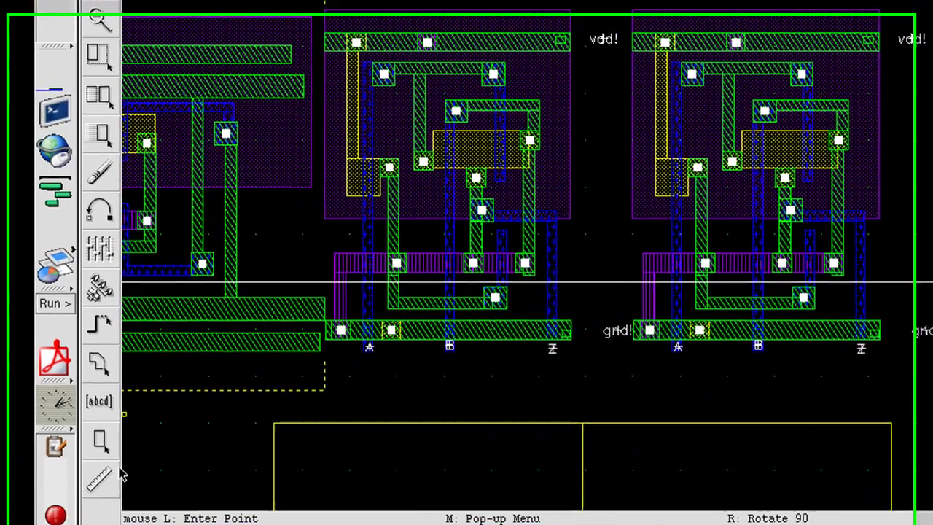
key("k")
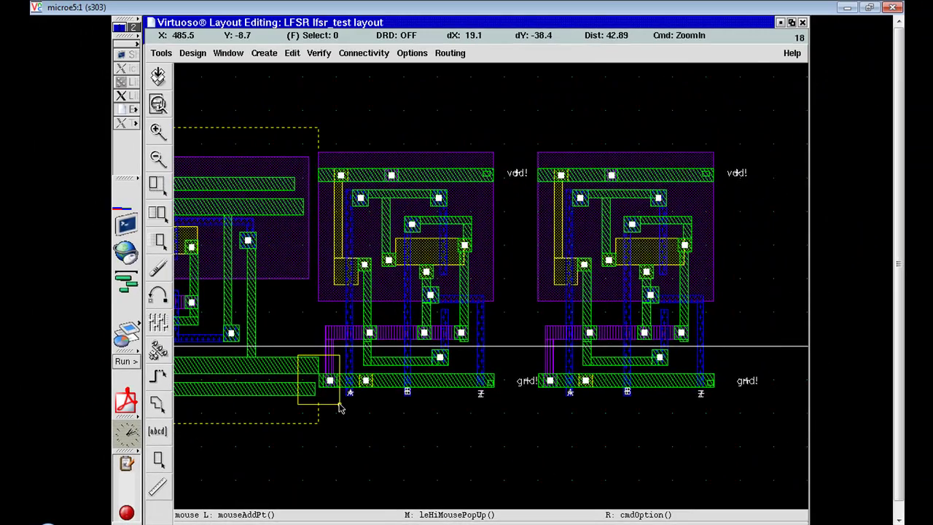
scroll(351, 362, "up", 3)
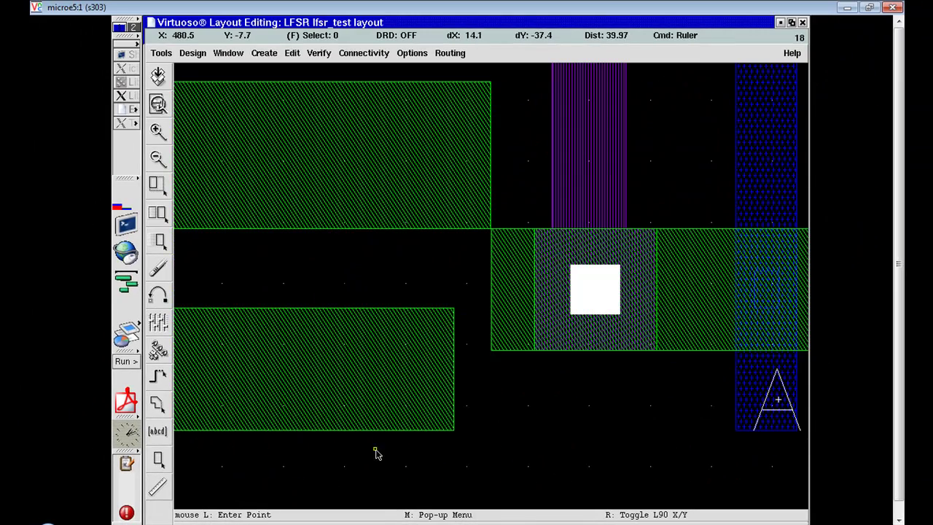
left_click(424, 429)
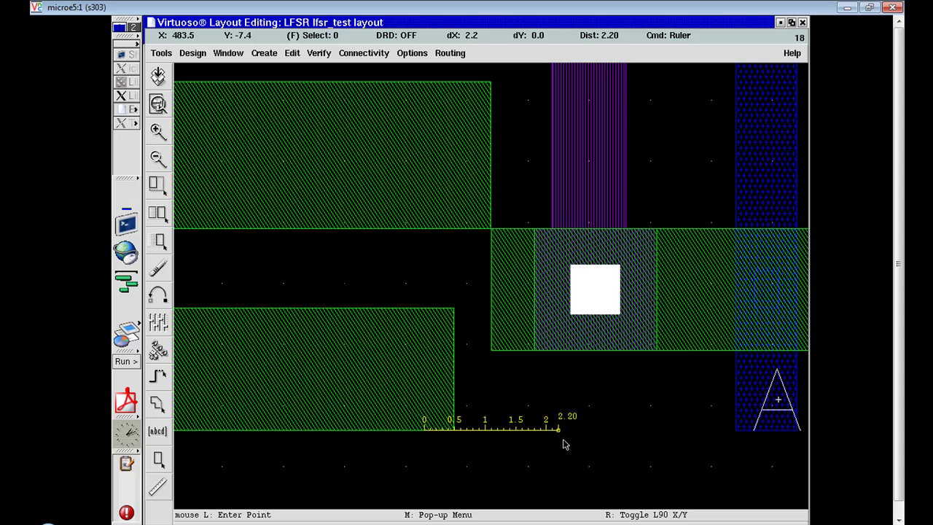
left_click(589, 439)
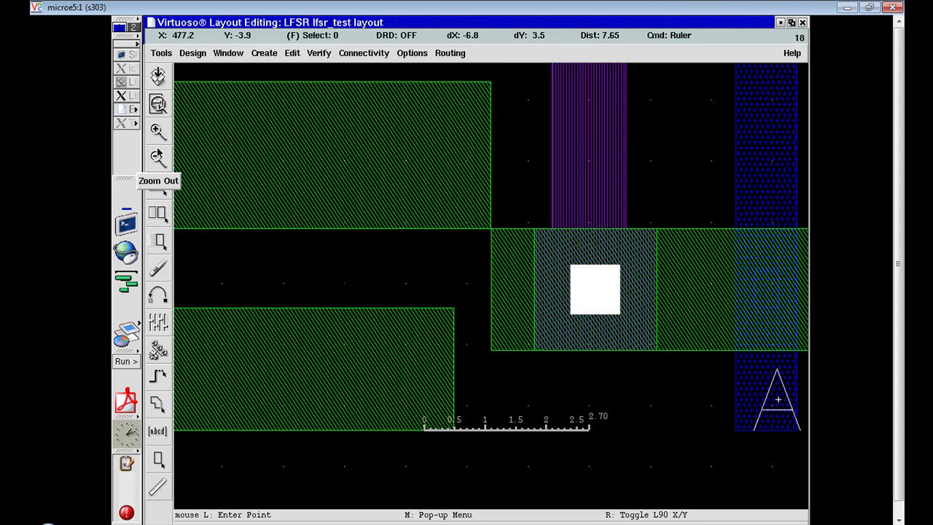
left_click(157, 156)
left_click(157, 156)
left_click(158, 156)
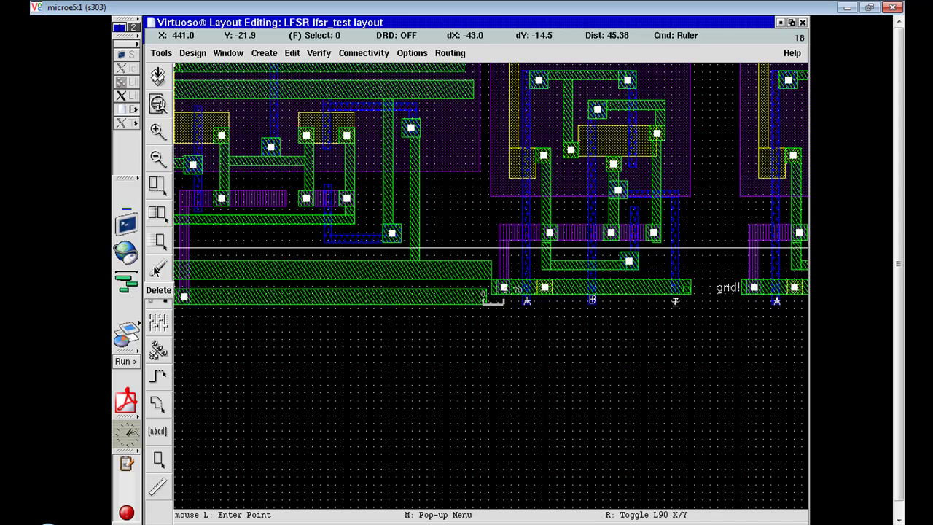
- Move the gate cell slightly lower and zoom in to check its lower-left corner
left_click(157, 241)
left_click(641, 246)
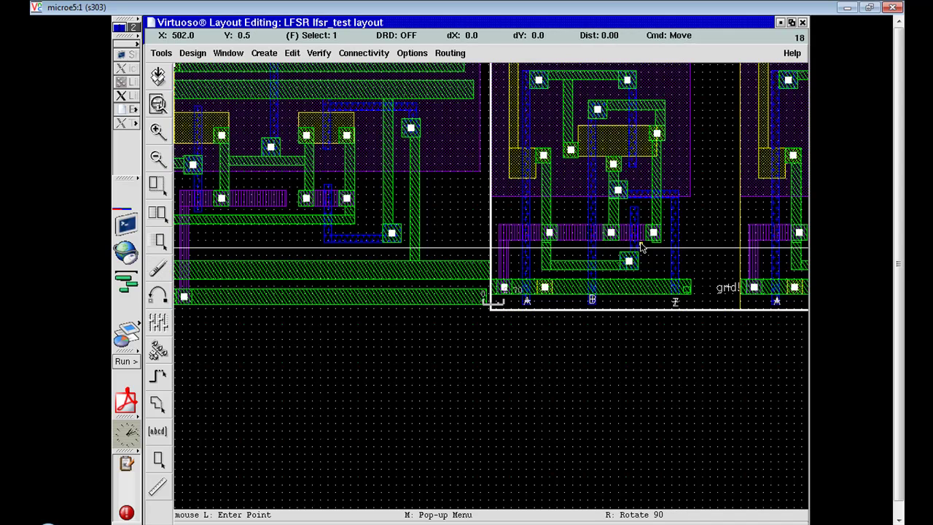
left_click(642, 252)
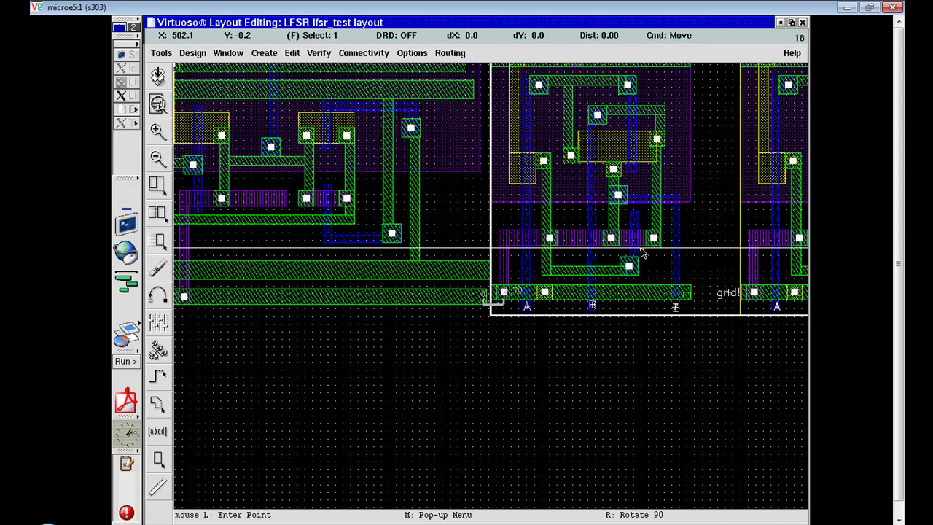
left_click(644, 255)
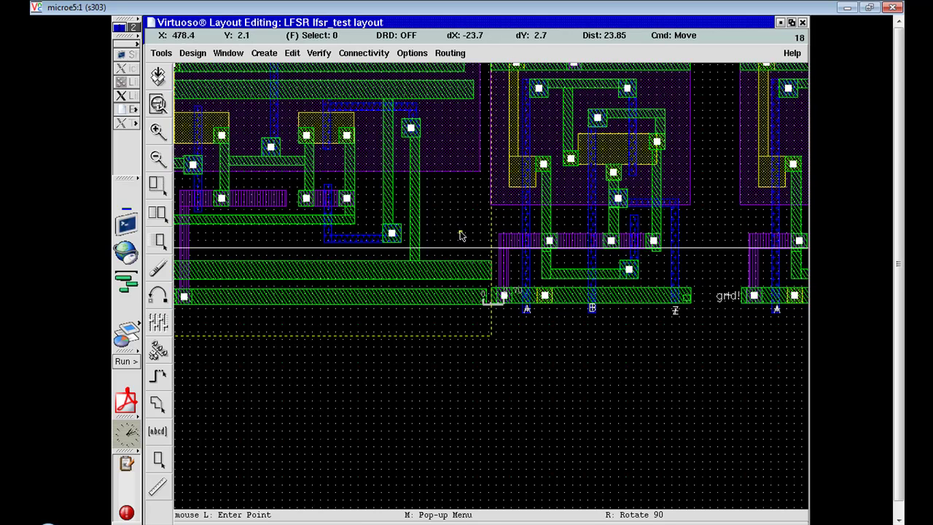
right_click_drag(462, 233, 520, 326)
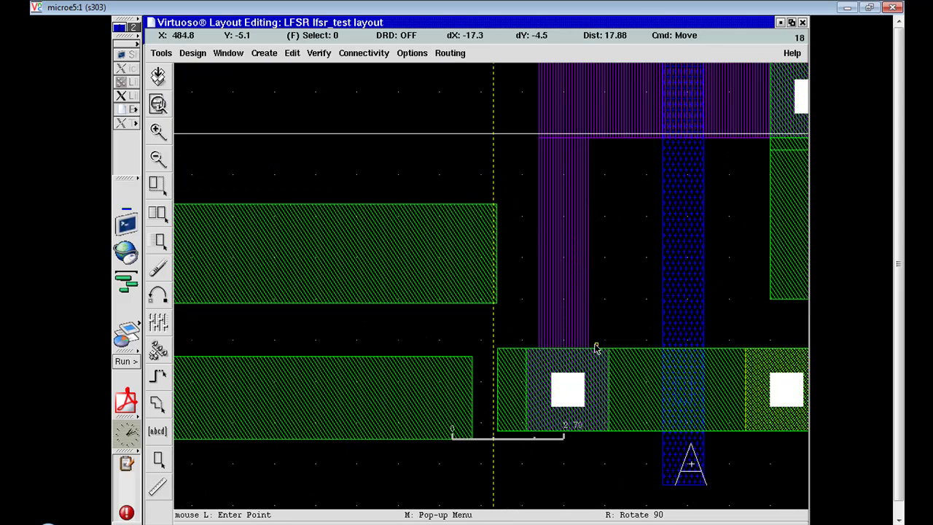
left_click(165, 161)
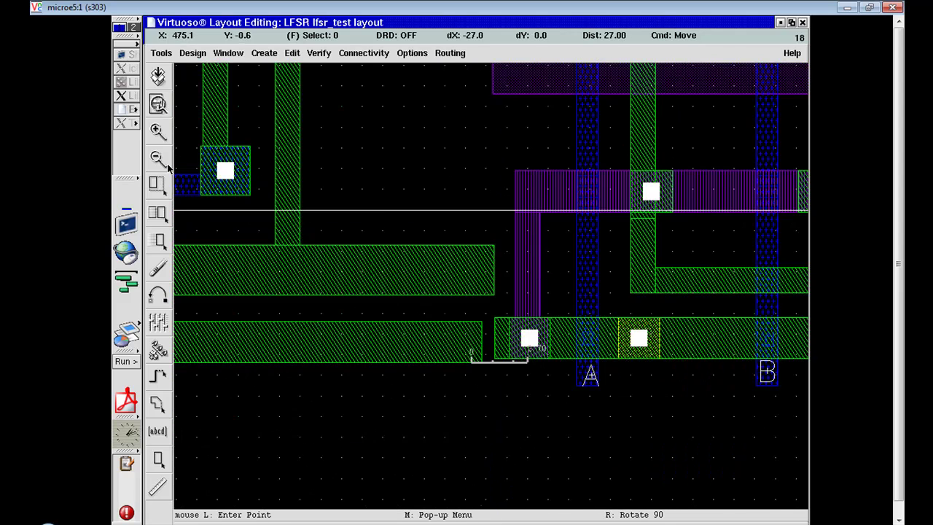
left_click(165, 161)
- Lower the gate cell another 0.4 to align its ground rail, then view the full row
left_click(551, 254)
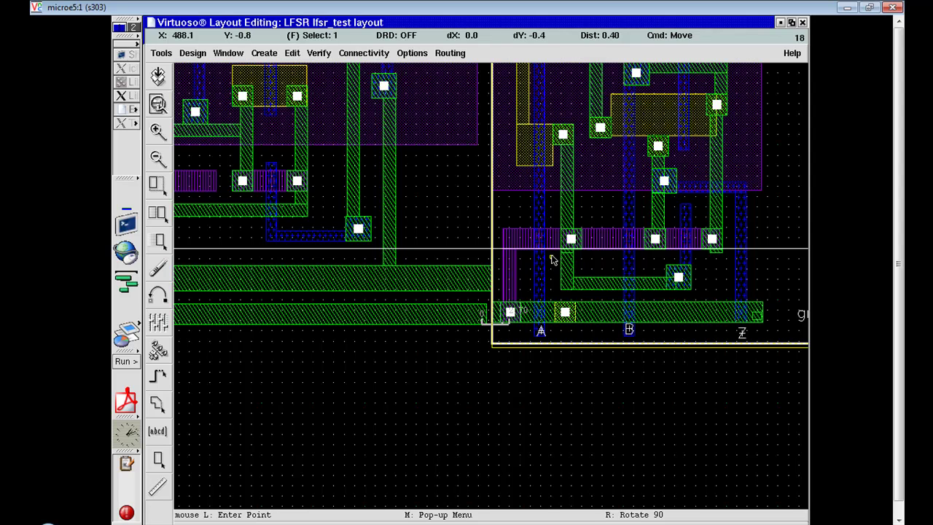
left_click(552, 258)
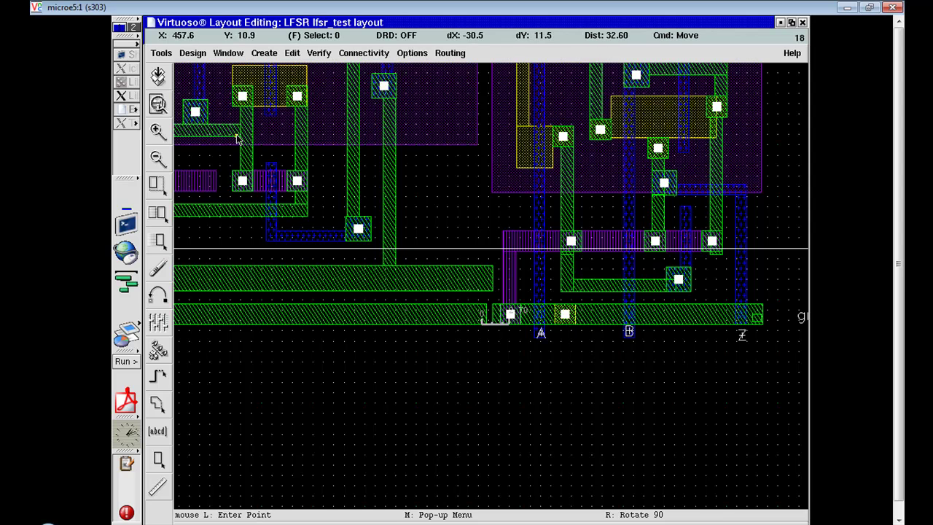
left_click(158, 157)
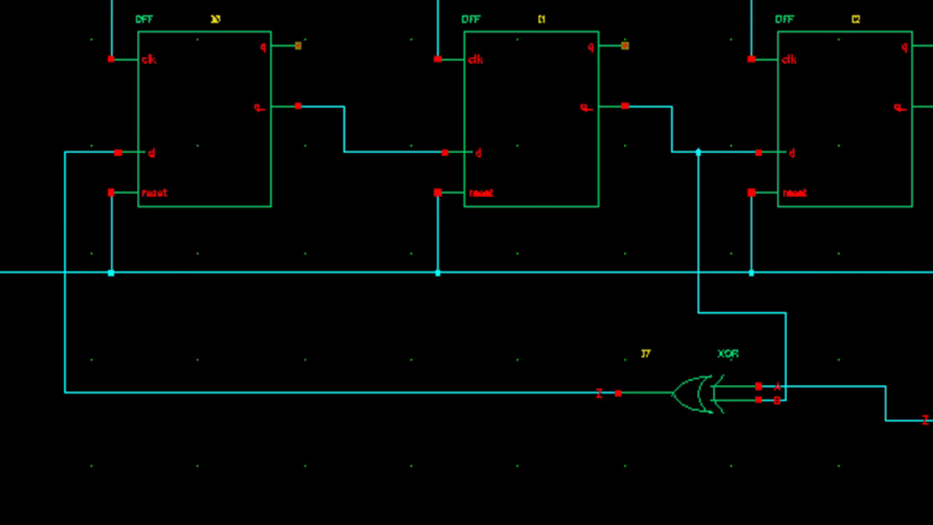
- Switch back to the Virtuoso Layout Editing: LFSR lfsr_test layout window
left_click(134, 94)
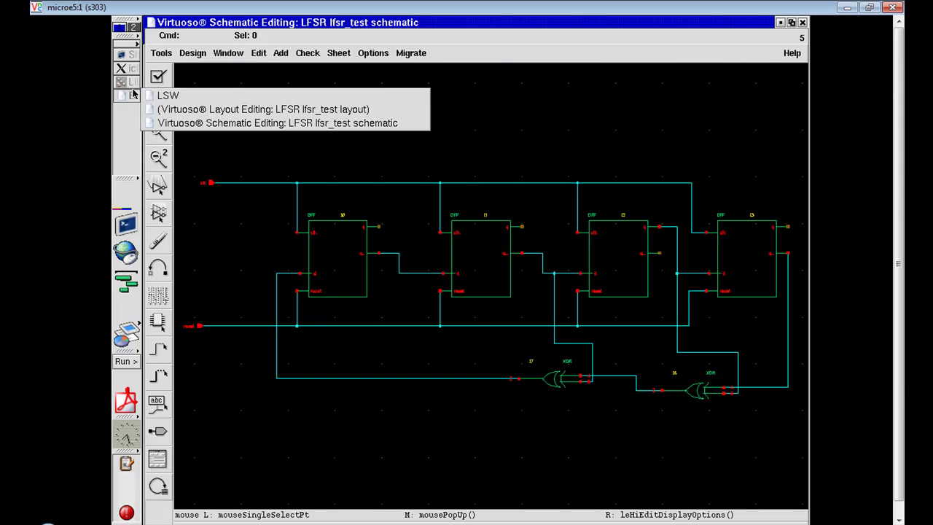
left_click(184, 109)
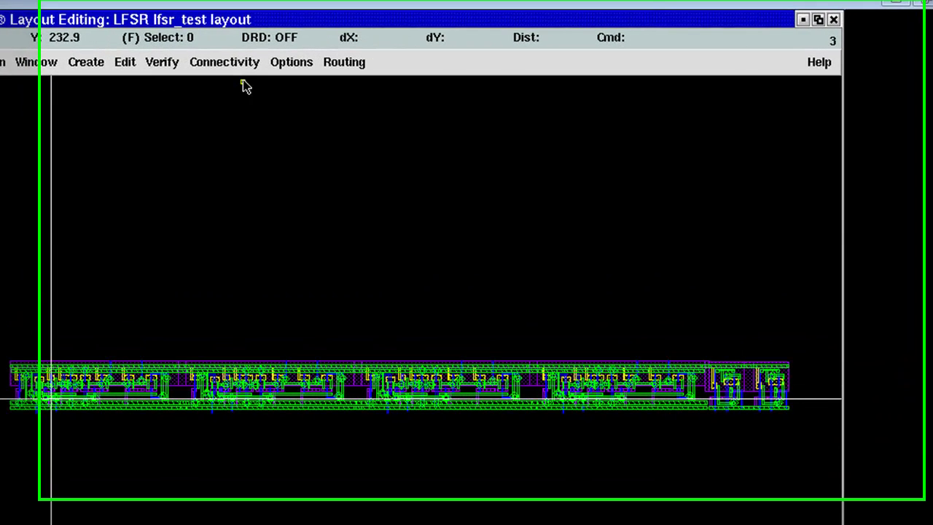
- Set the layout display levels to Start 0 and Stop 99
left_click(250, 70)
left_click(251, 86)
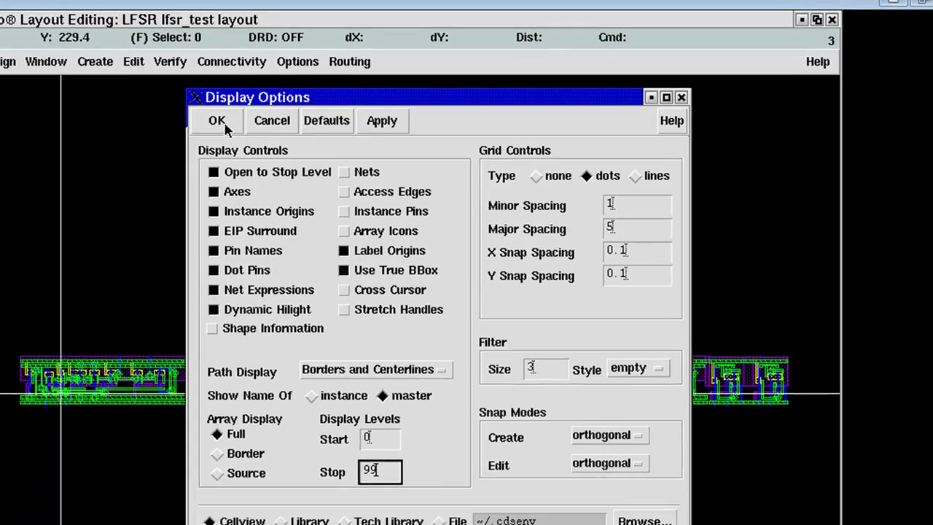
left_click(177, 128)
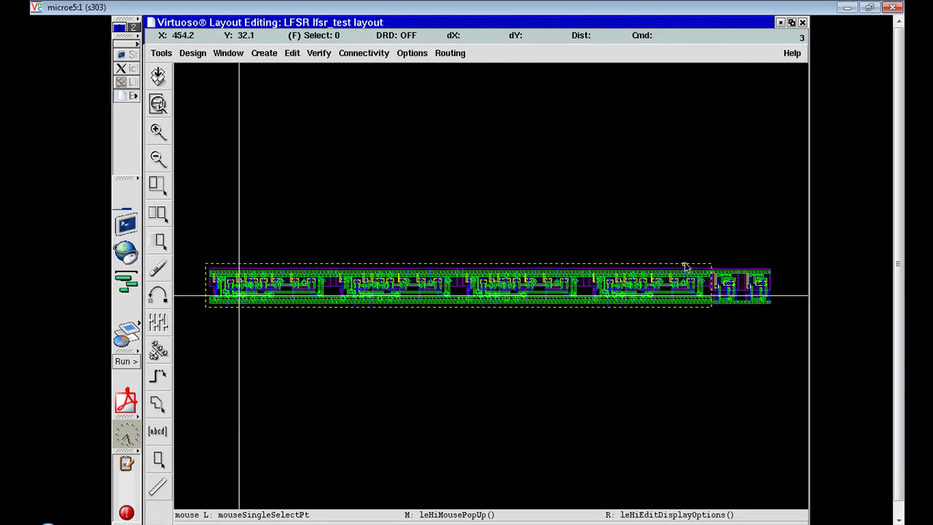
- Zoom into one cell of the row, then zoom out and fit the whole layout
key("z")
left_click(701, 255)
left_click(741, 309)
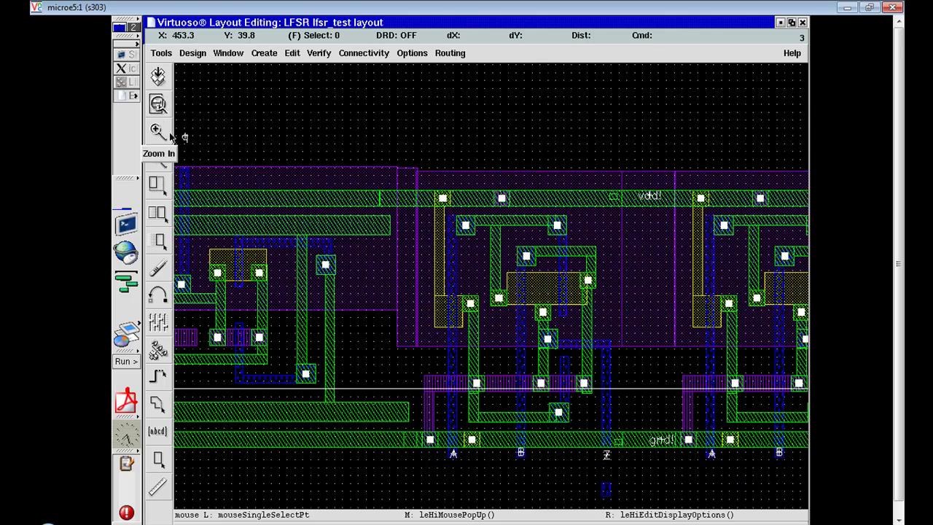
left_click(165, 158)
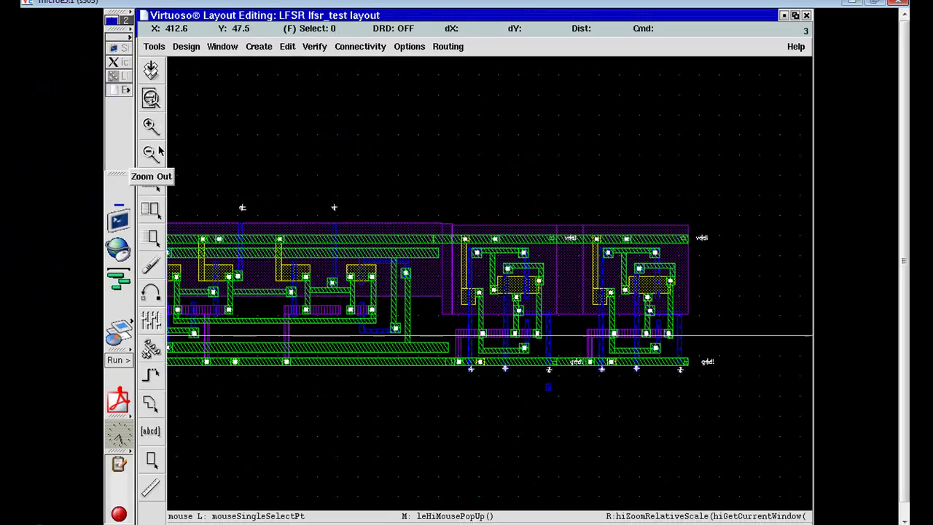
left_click(150, 98)
- Zoom in on the leftmost cell and the left end of the layout
left_click(150, 125)
left_click(200, 199)
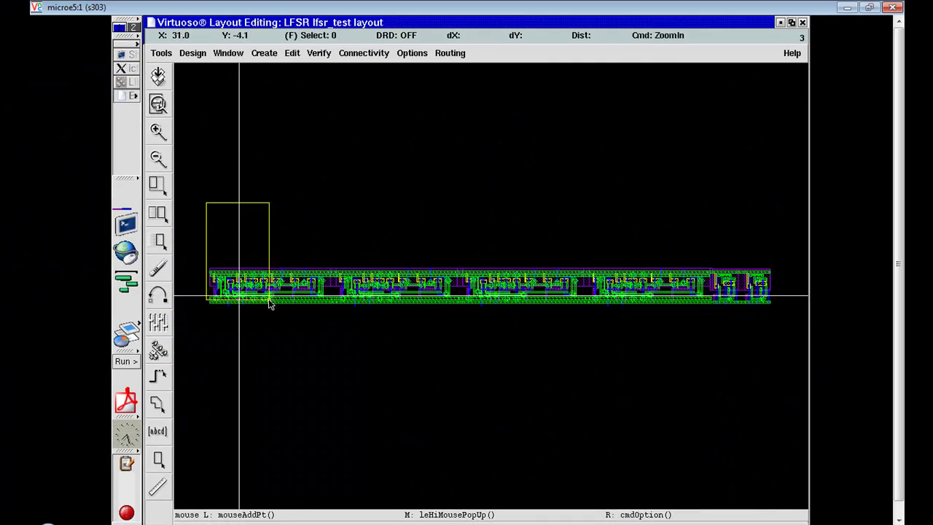
left_click(269, 303)
key("z")
left_click(332, 350)
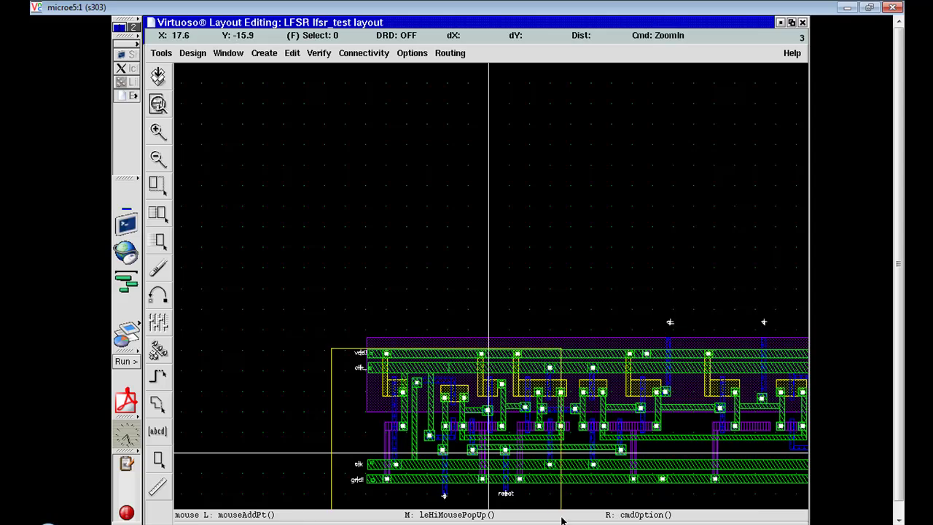
left_click(562, 507)
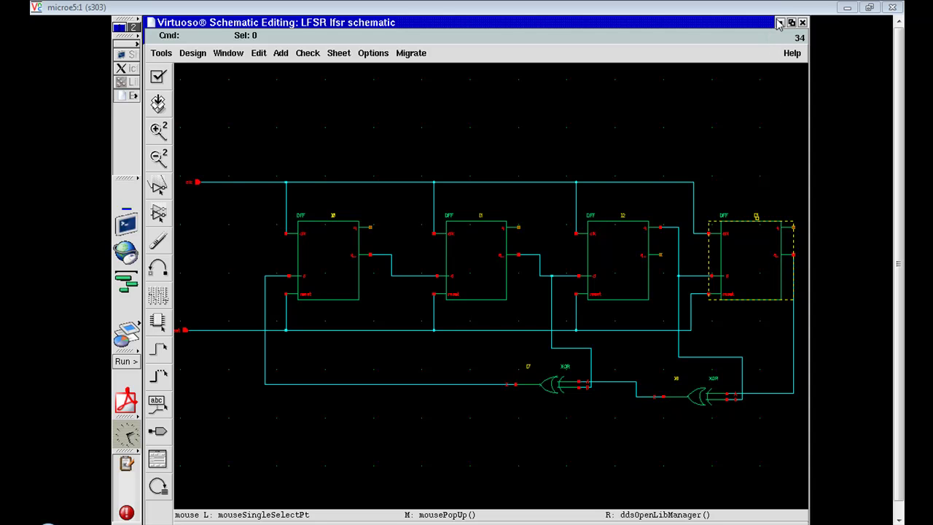
- Open the lfsr layout view from the Library Manager
left_click(128, 95)
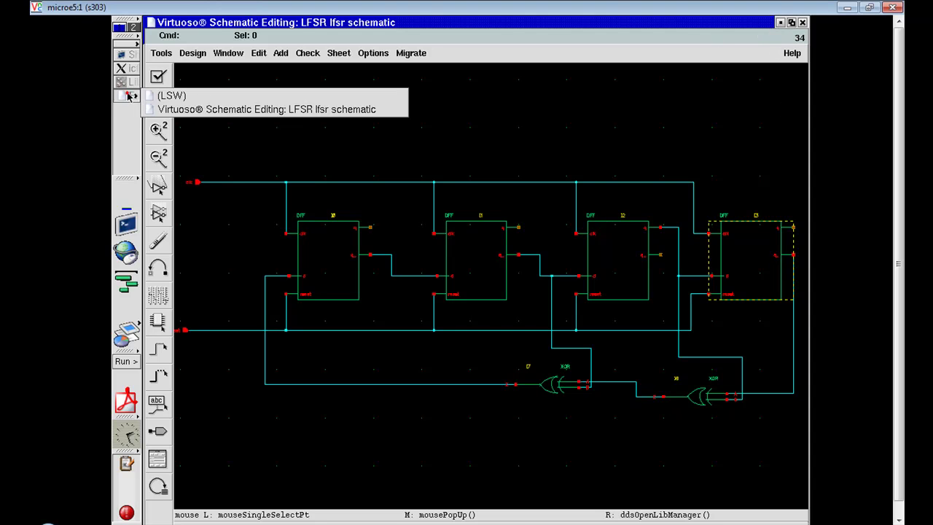
left_click(169, 96)
left_click(128, 99)
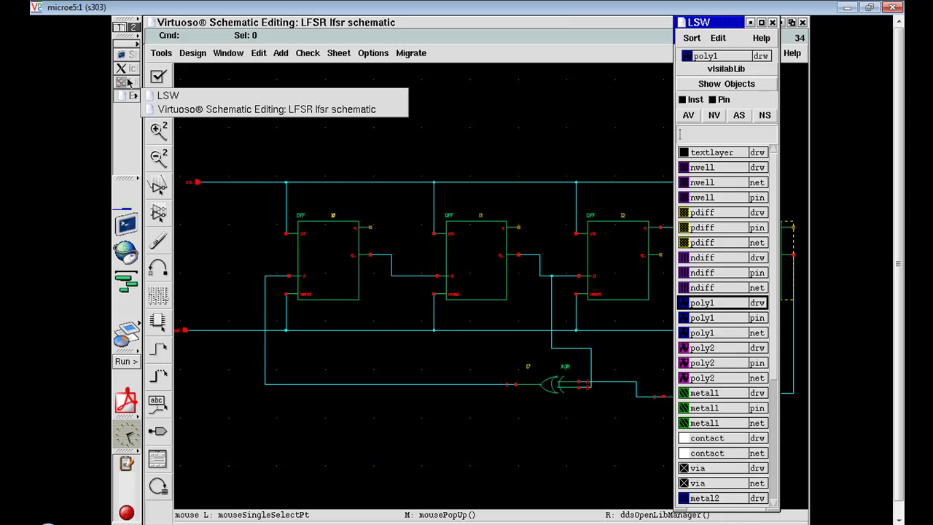
left_click(128, 83)
left_click(430, 124)
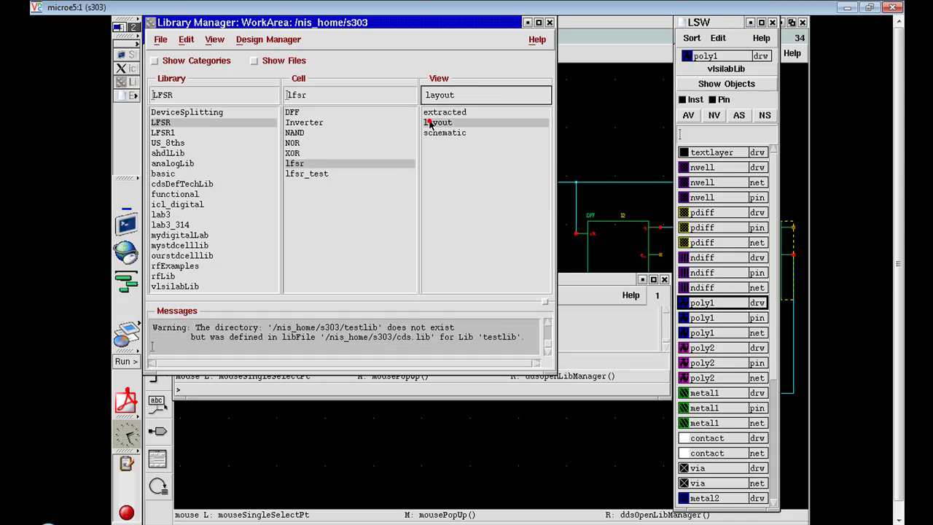
double_click(430, 124)
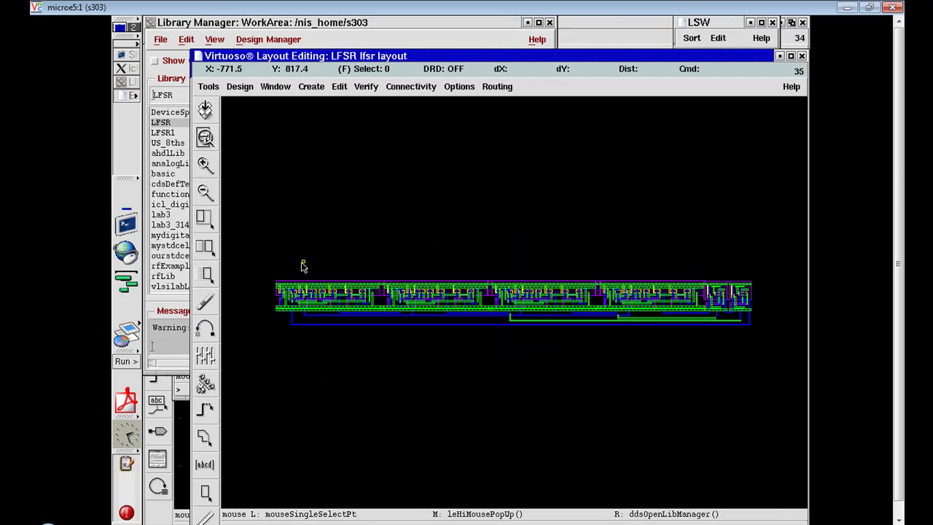
- Zoom into the left part of the layout and select a cell instance, then the reset wire
right_click_drag(271, 275, 413, 323)
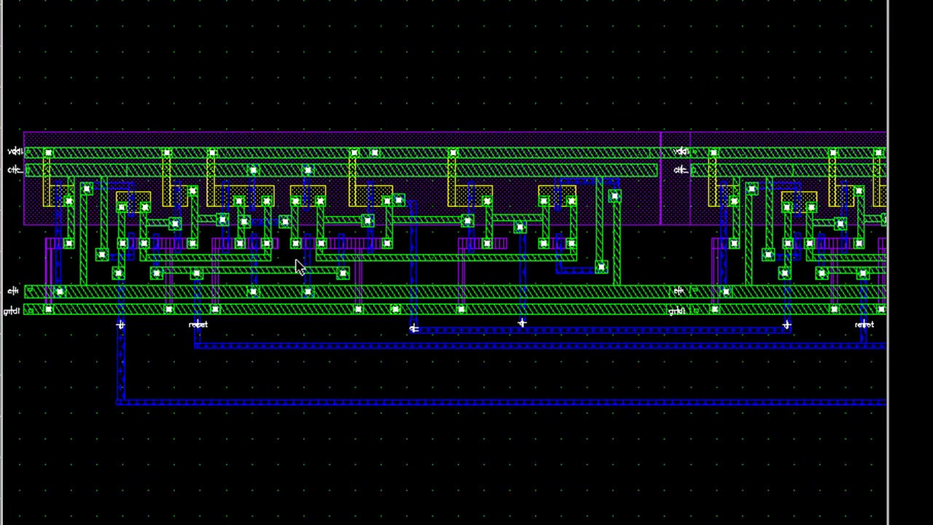
left_click(131, 314)
left_click(269, 345)
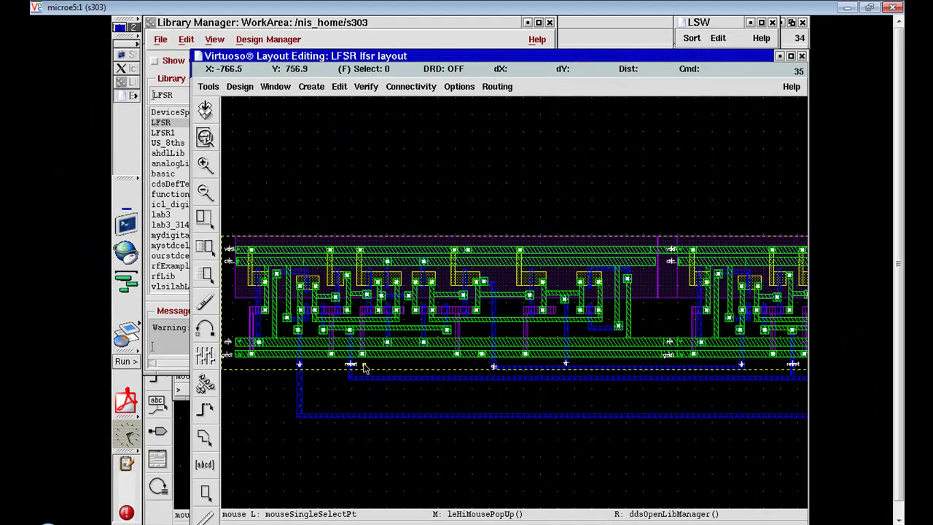
- Zoom around the right-end cells, then fit the entire LFSR design in view
left_click(205, 192)
left_click(205, 163)
left_click(204, 137)
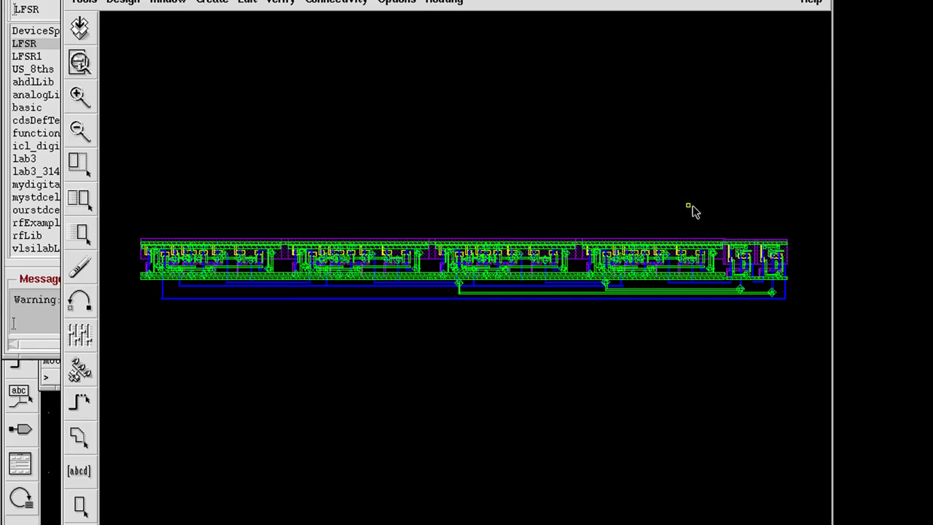
left_click(797, 299)
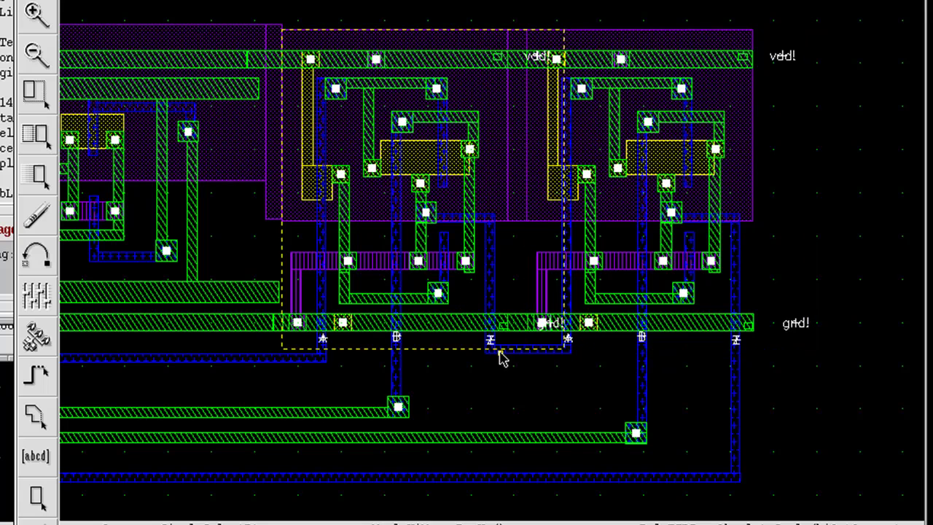
key("f")
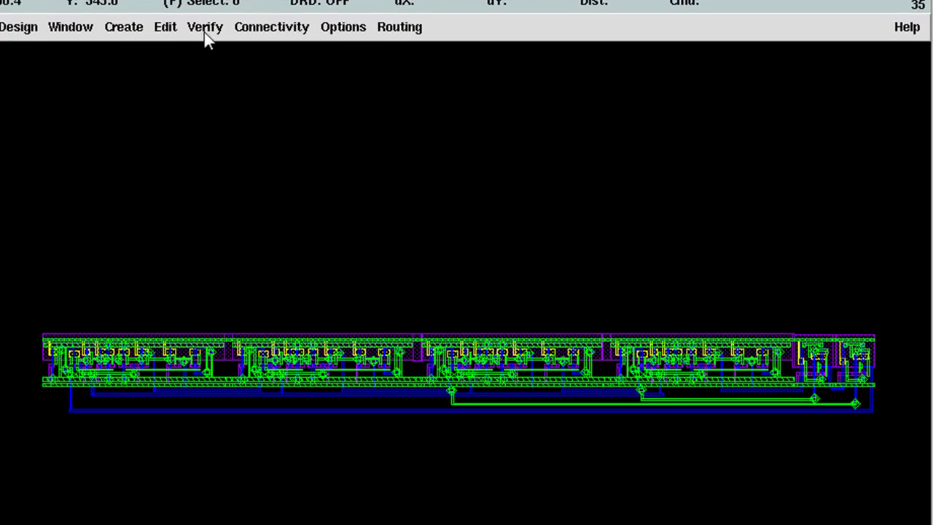
- Run DRC on the lfsr layout and confirm the log reports 0 errors
left_click(313, 53)
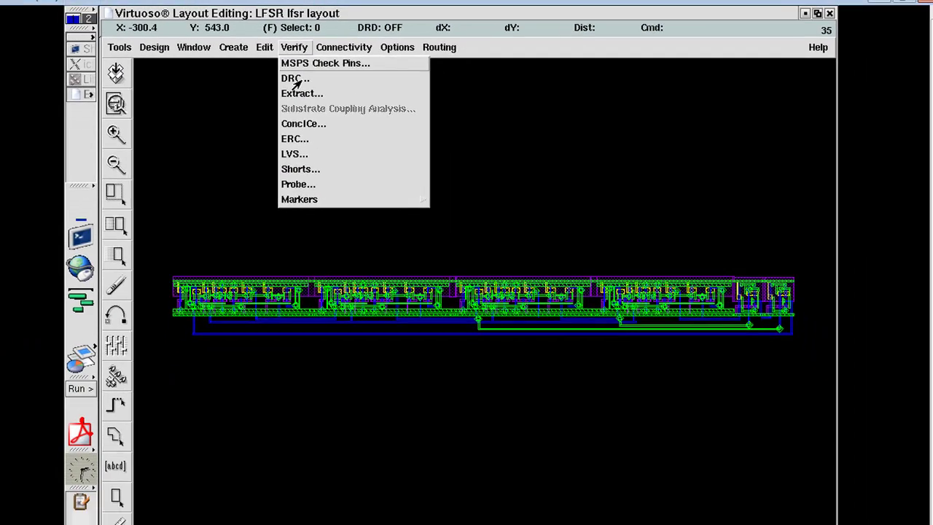
left_click(204, 68)
left_click(419, 256)
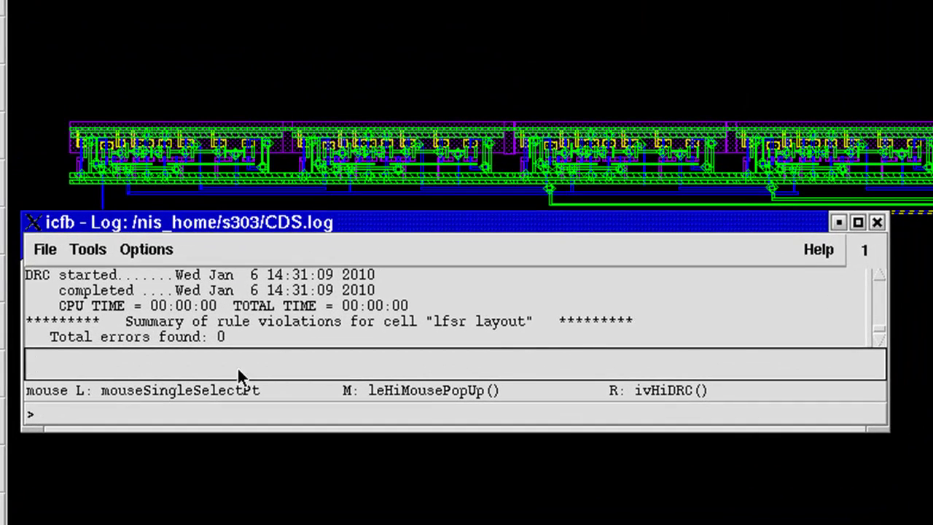
left_click(838, 222)
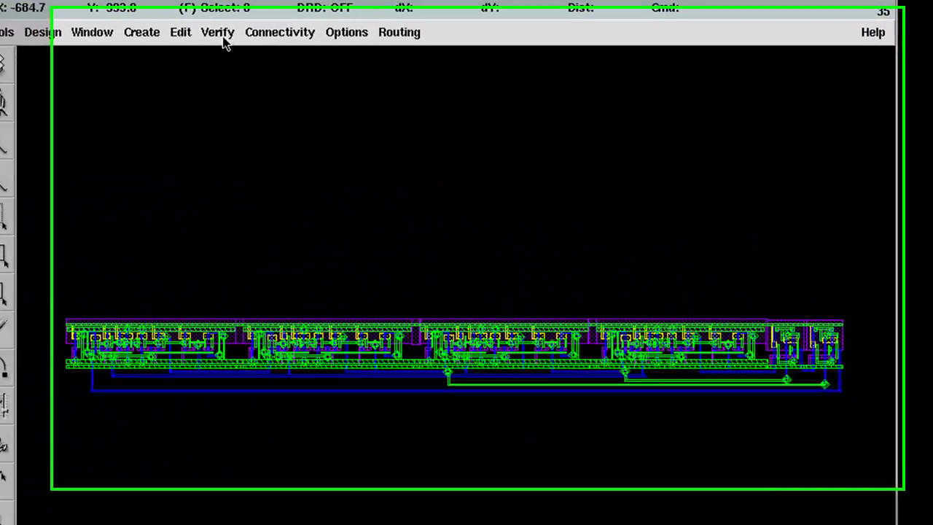
- Extract the lfsr layout and check the extraction summary in the log
left_click(223, 38)
left_click(223, 90)
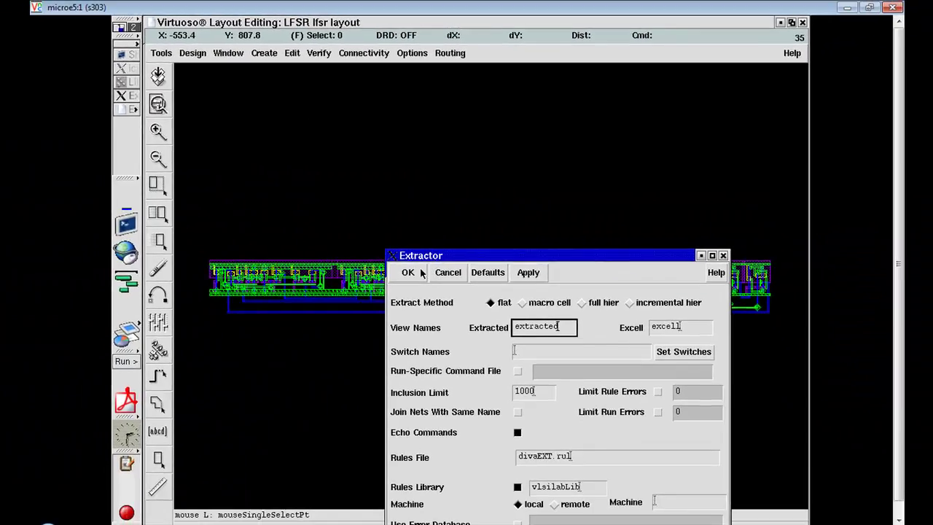
left_click(418, 303)
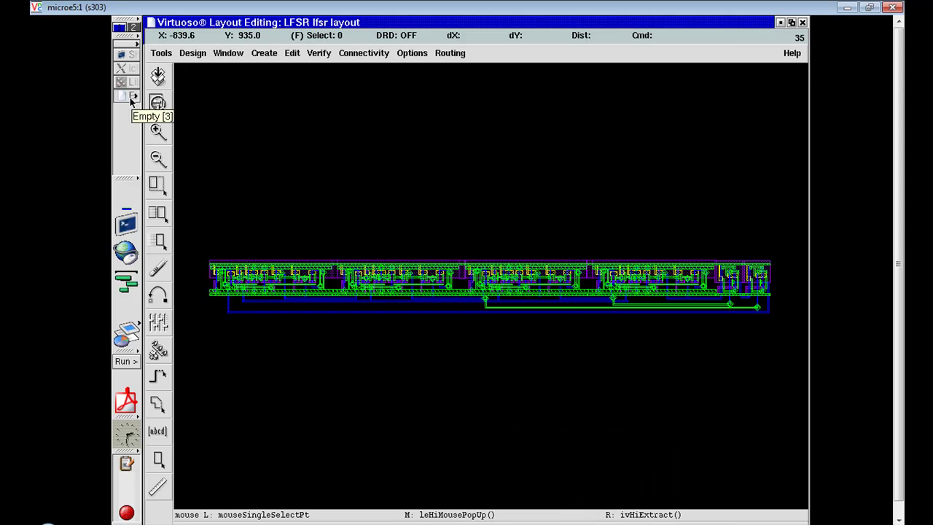
left_click(122, 55)
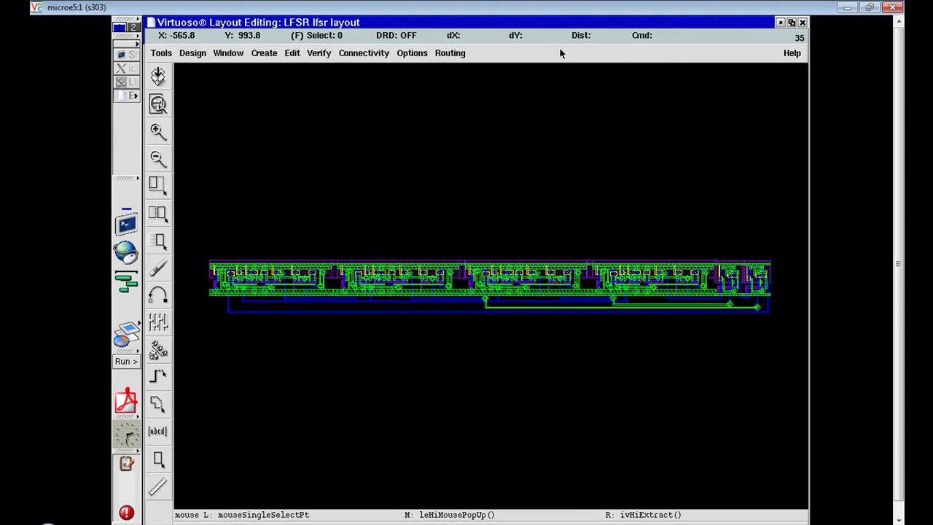
- Open the extracted view of the lfsr cell from the Library Manager
left_click(128, 83)
double_click(444, 111)
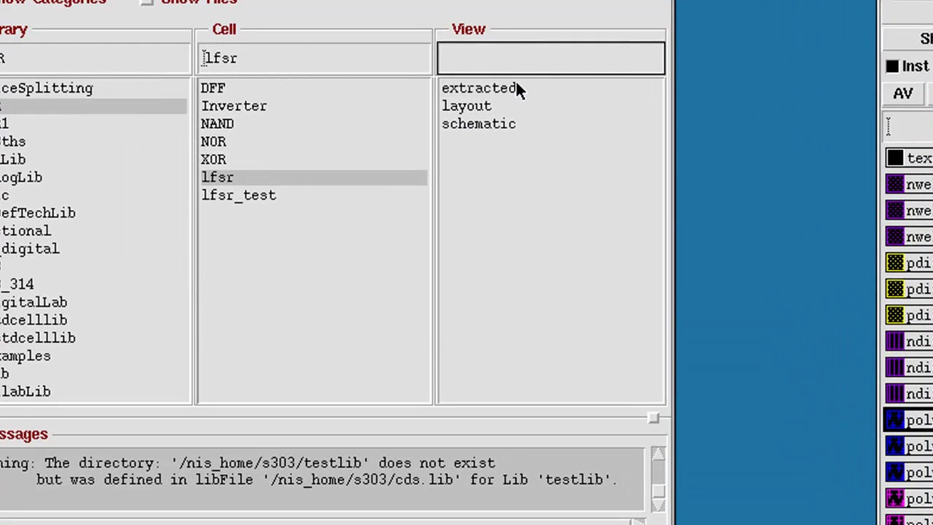
double_click(515, 87)
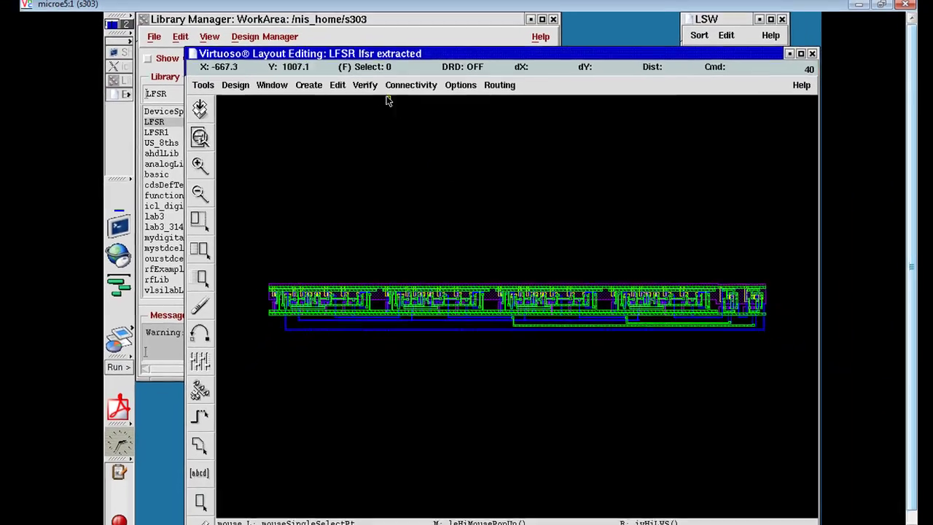
left_click(365, 87)
- In the LVS form, set both libraries to LFSR and the schematic cell to lfsr
left_click(367, 183)
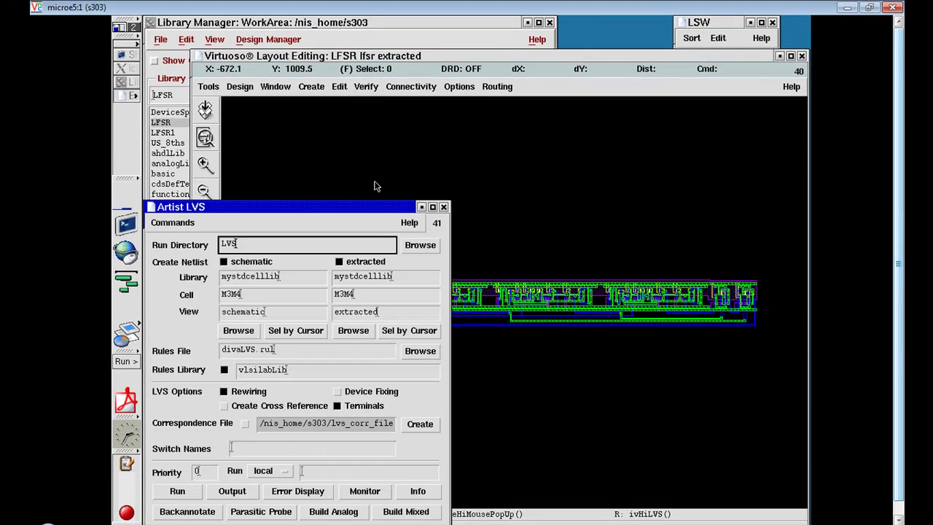
left_click_drag(304, 210, 452, 147)
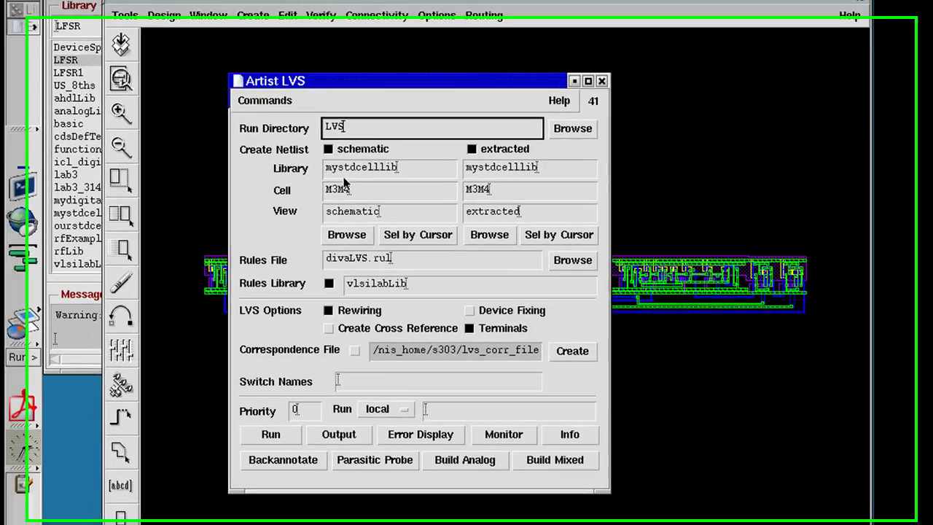
left_click_drag(446, 208, 274, 211)
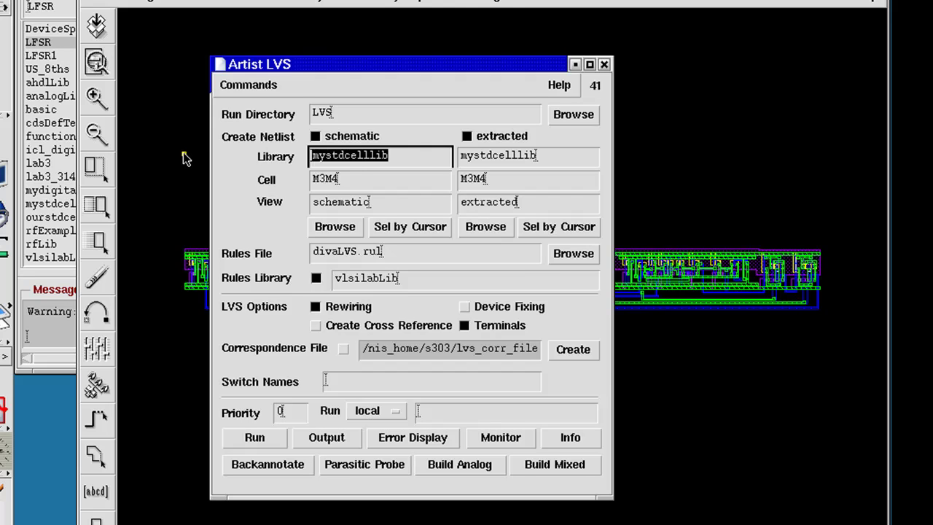
type("LFSR")
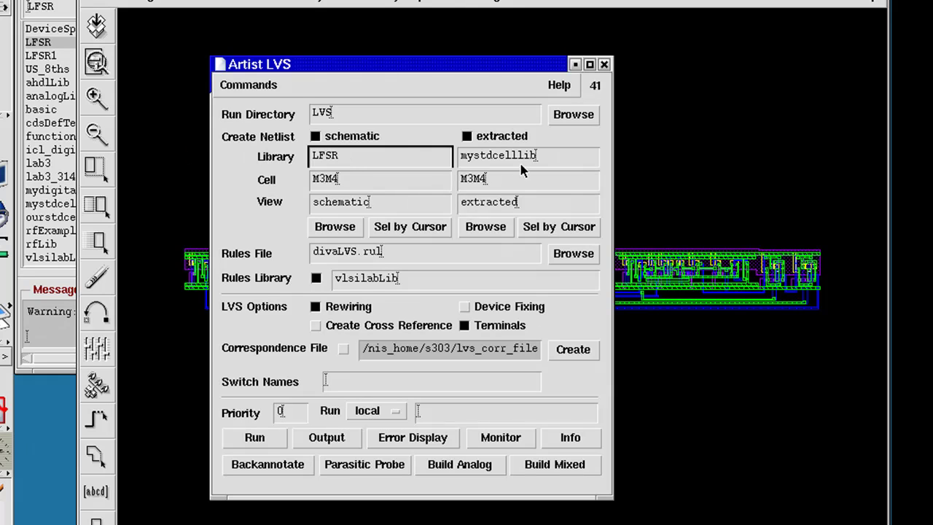
left_click_drag(519, 159, 275, 176)
type("LFSR")
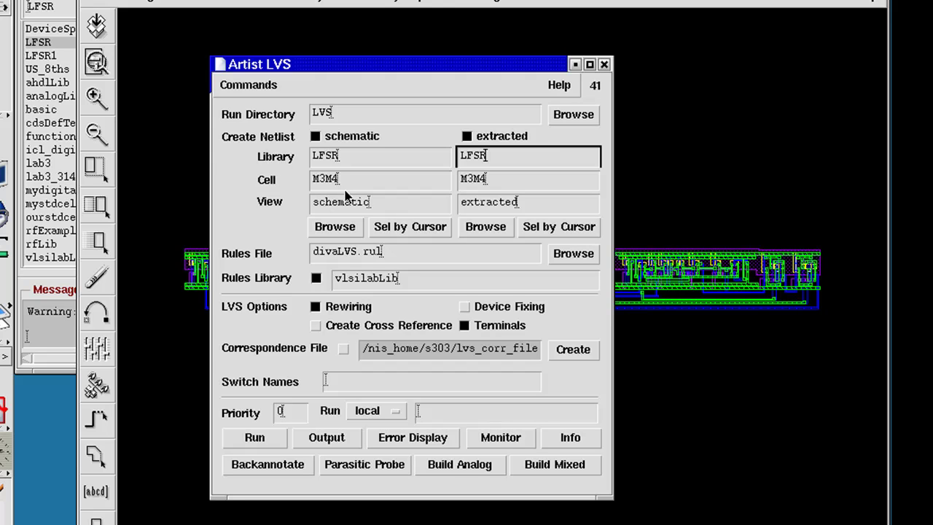
left_click_drag(341, 179, 261, 178)
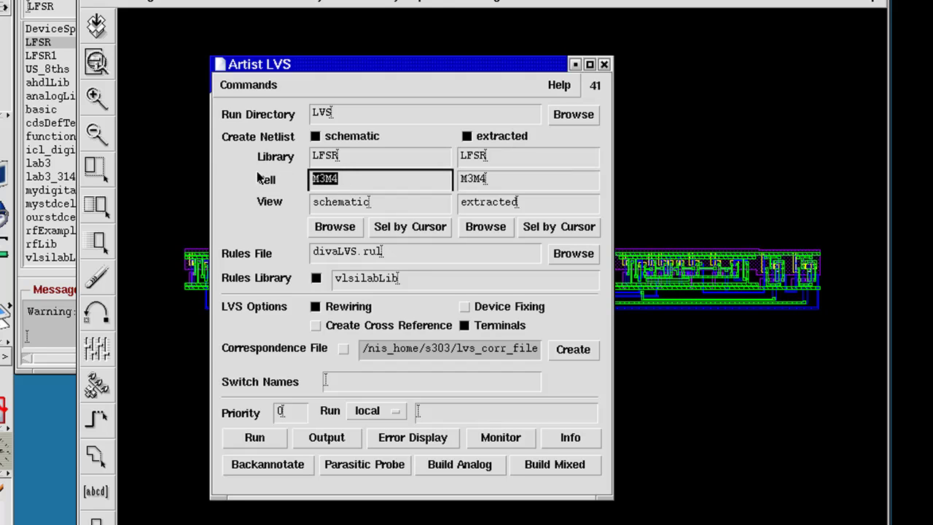
type("lfsr")
left_click_drag(504, 184, 426, 186)
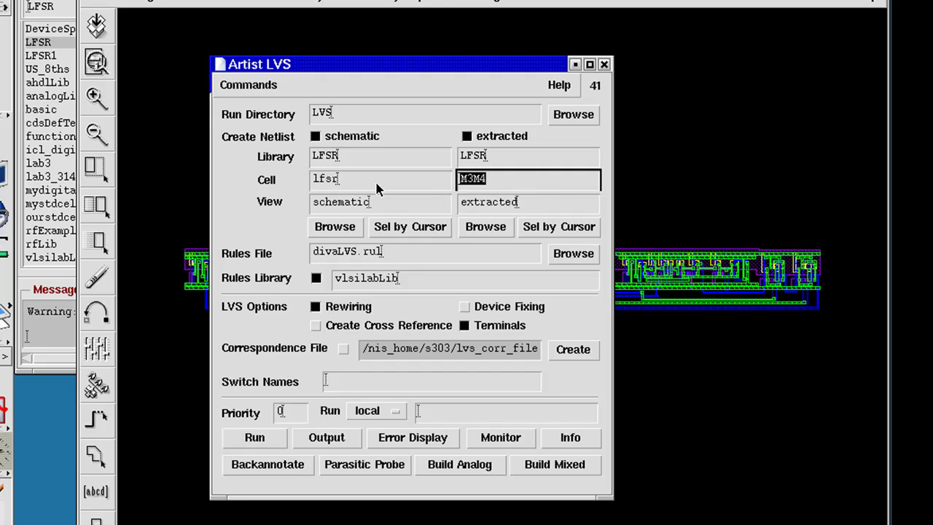
type("lfsr")
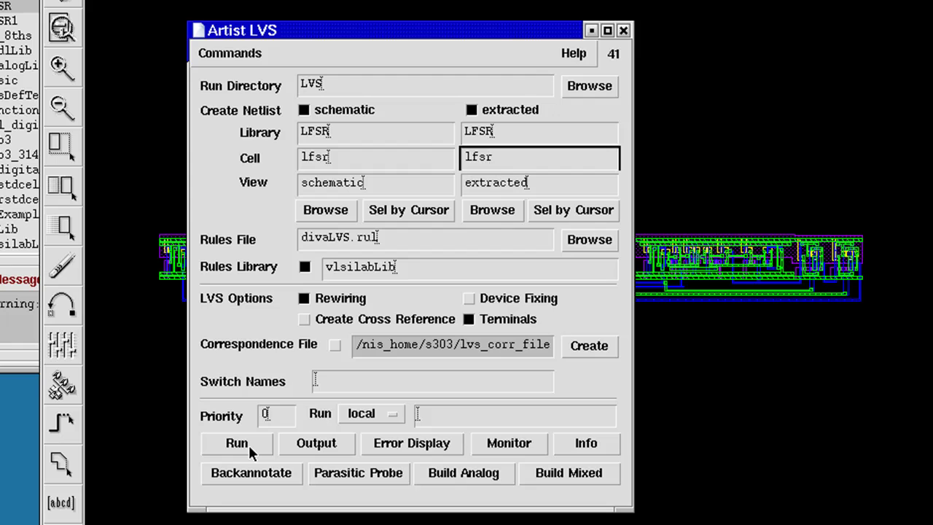
- Run LVS and open the maximized output report showing matching netlists
left_click(249, 443)
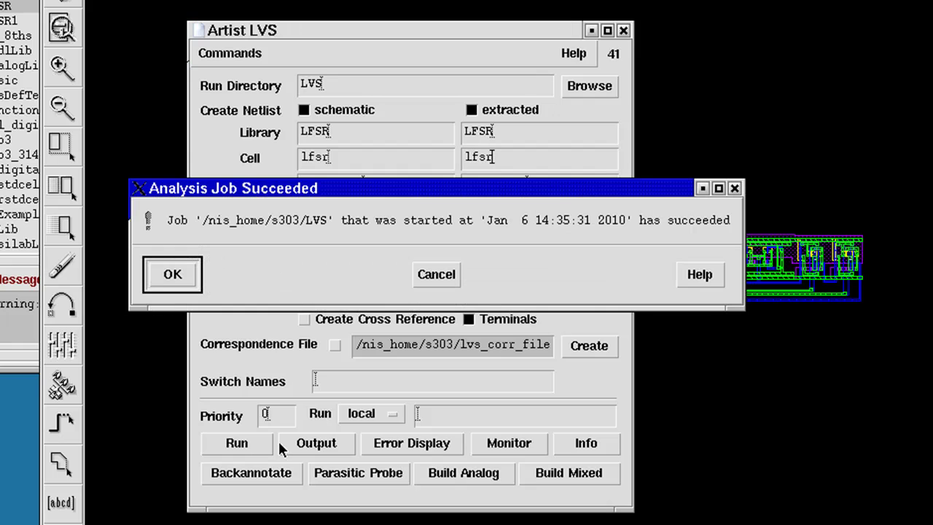
left_click(191, 273)
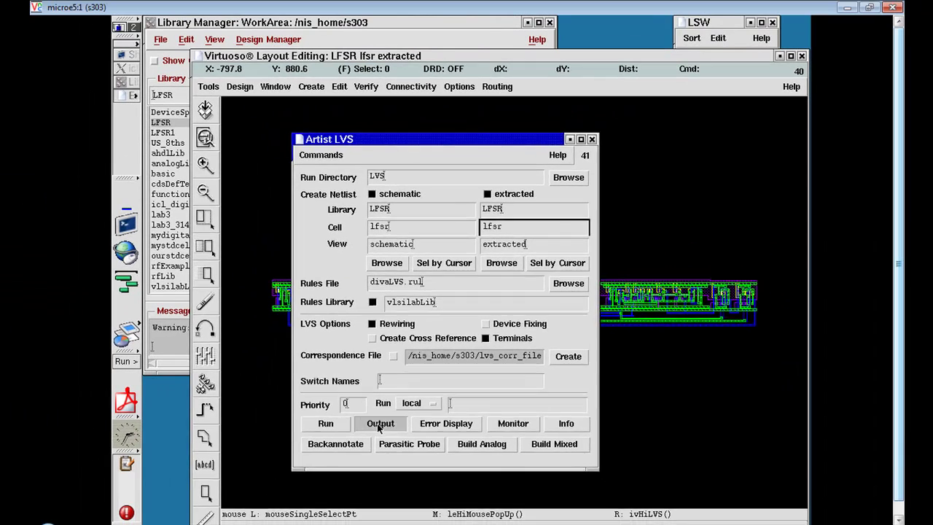
left_click(344, 433)
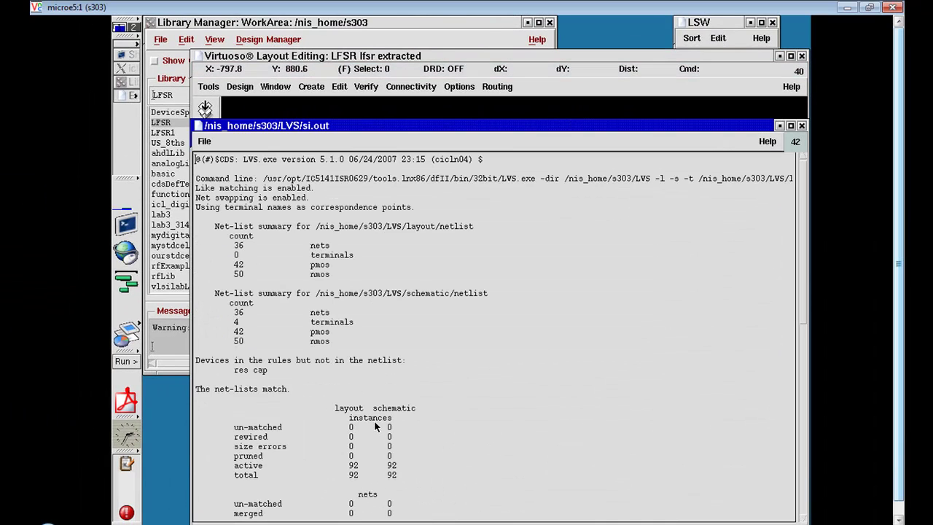
left_click(790, 126)
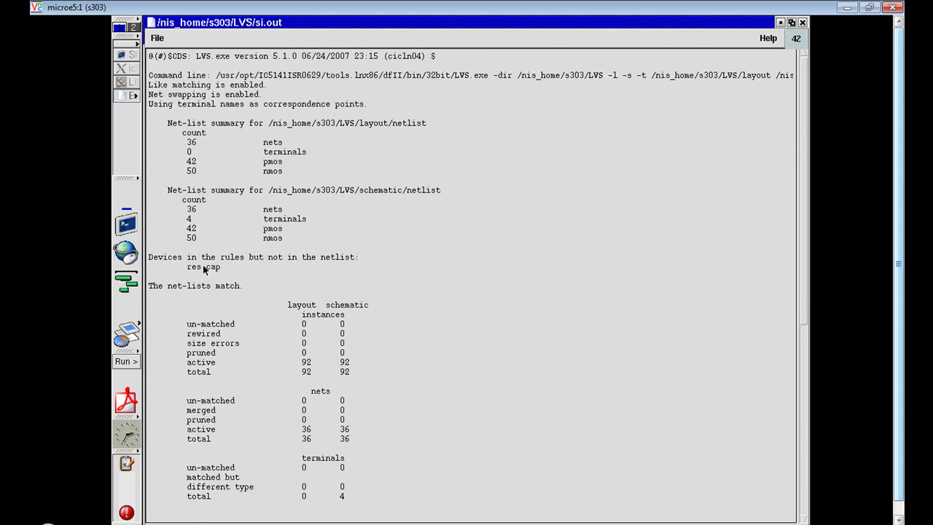